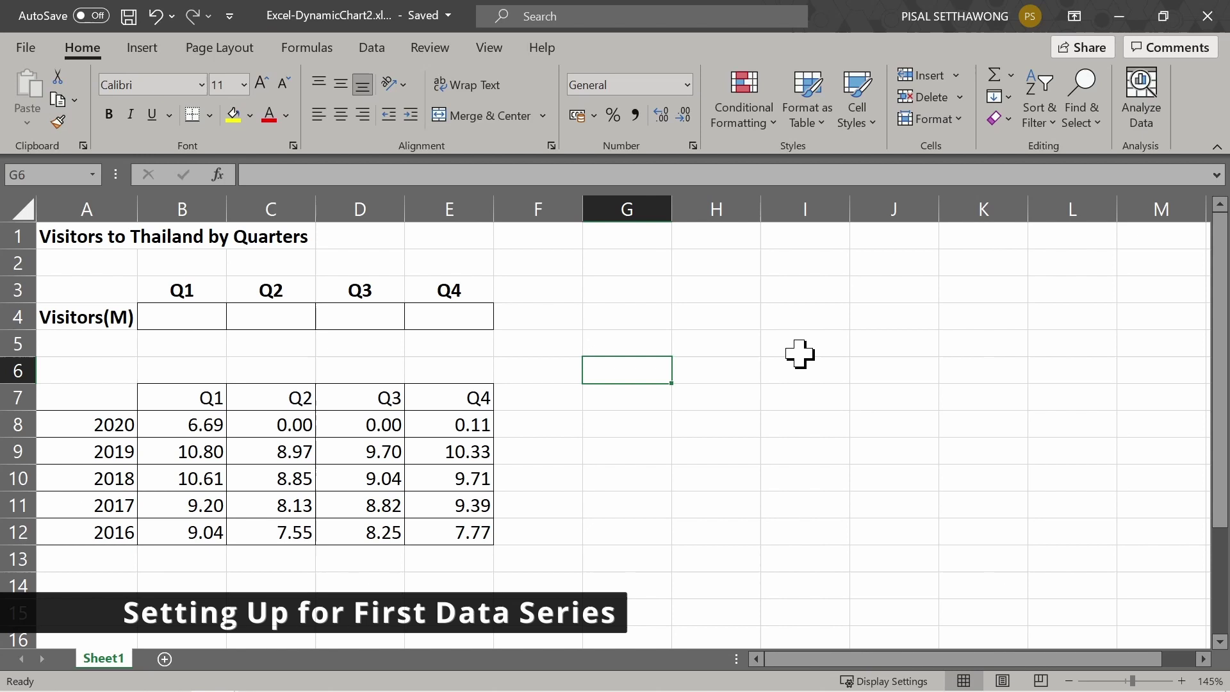
- Enter the title 'Visitors to Thailand by Quarters' in G6 and set G7's validation list source to A8:A12
{"action": "type", "text": "Visitors to Thail"}
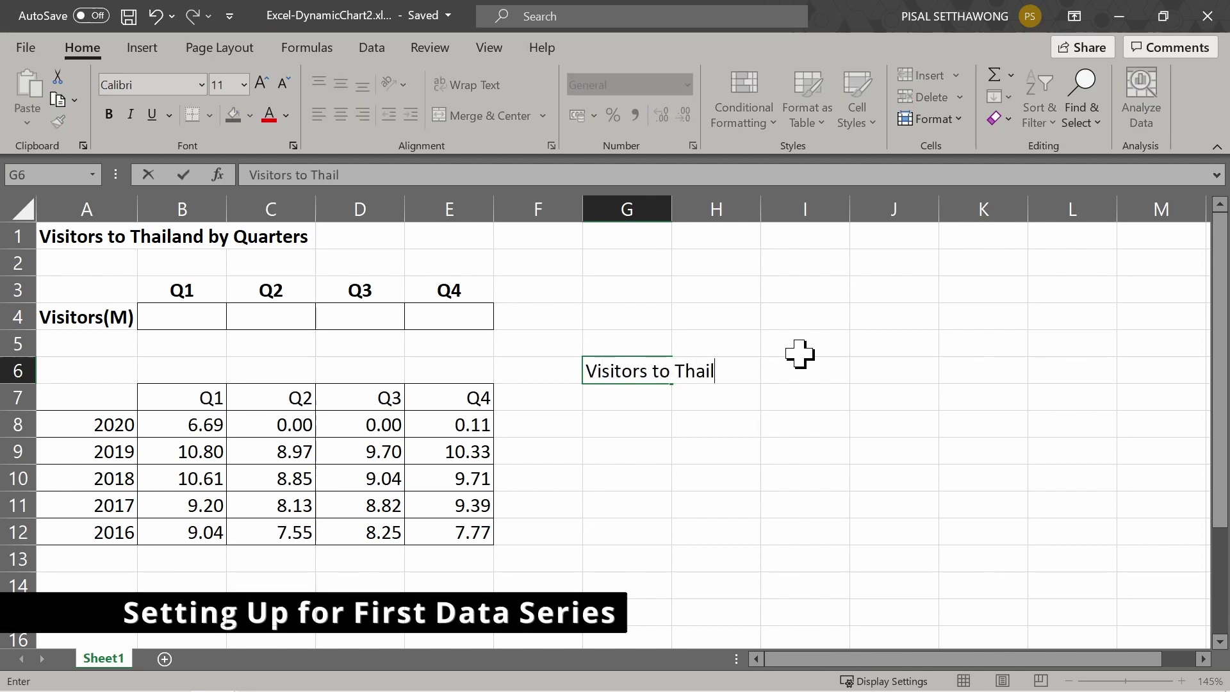
{"action": "type", "text": "and by Quarters"}
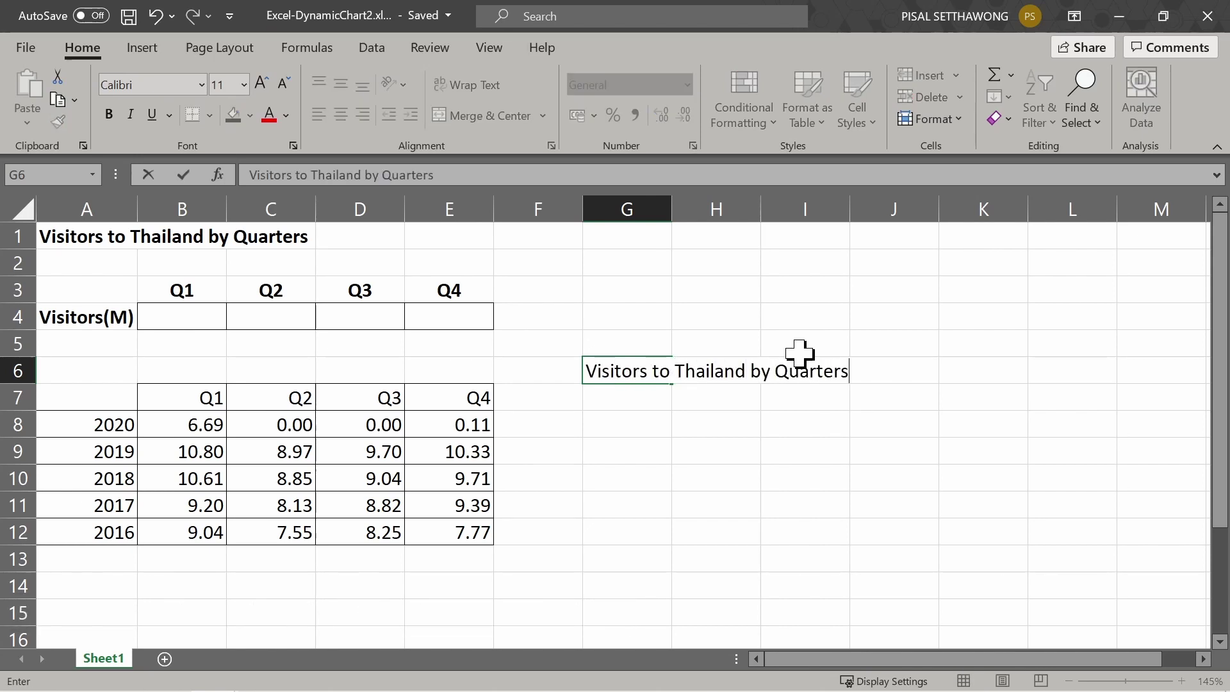
{"action": "key", "text": "Return"}
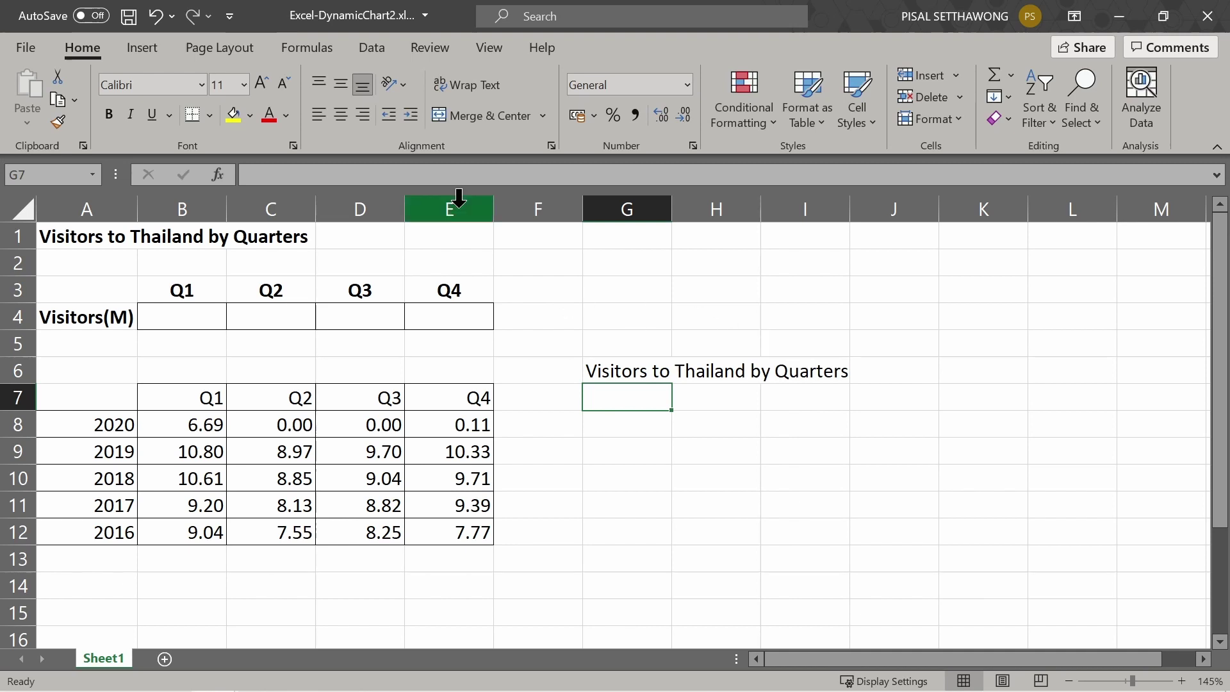
{"action": "left_click", "coordinate": [369, 47]}
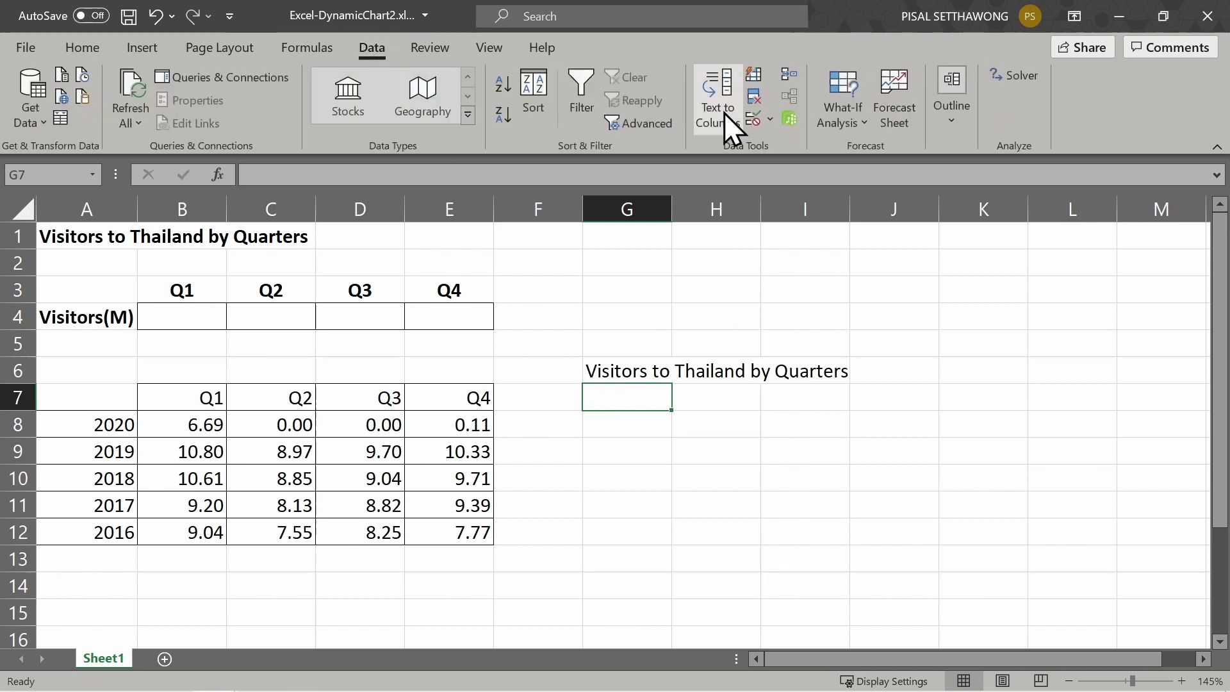
{"action": "left_click", "coordinate": [770, 120]}
{"action": "left_click", "coordinate": [769, 144]}
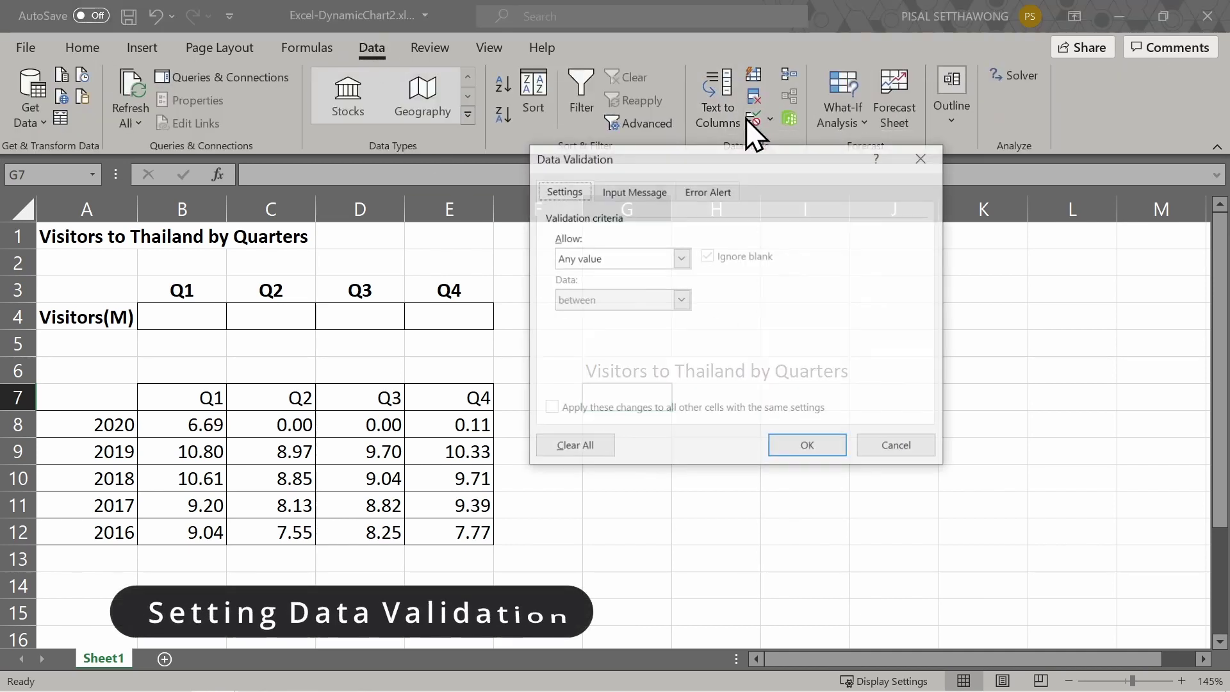
{"action": "left_click", "coordinate": [681, 259]}
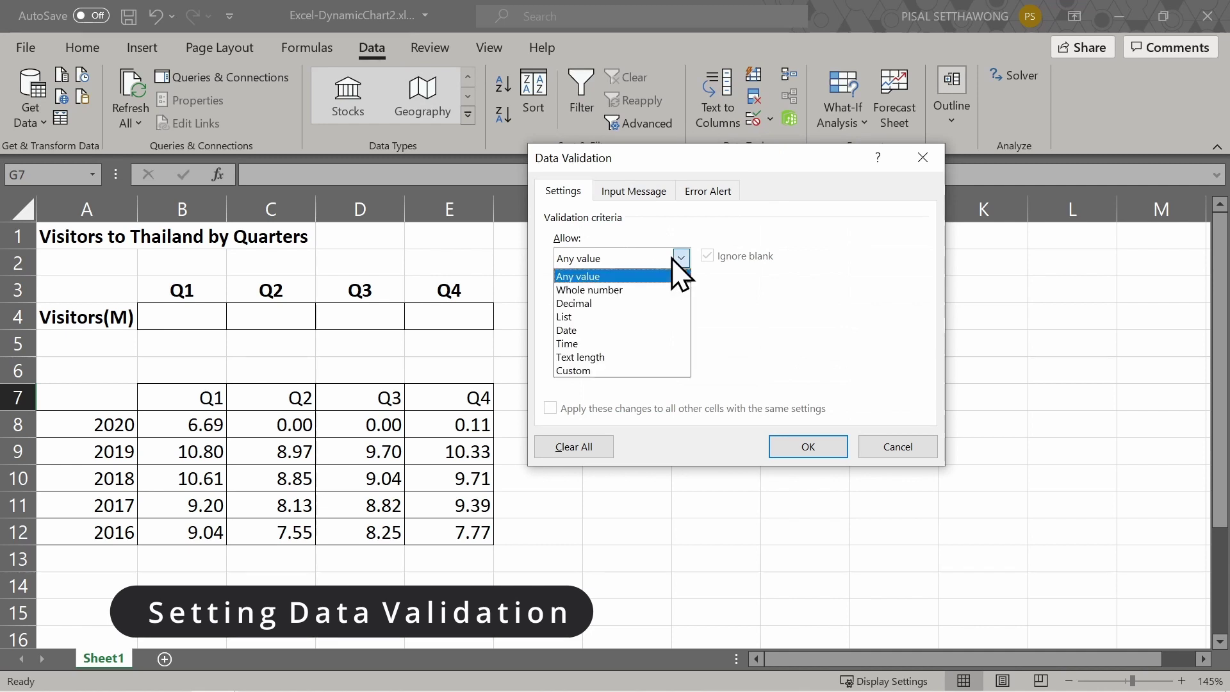
{"action": "left_click", "coordinate": [591, 317]}
{"action": "left_click", "coordinate": [812, 341]}
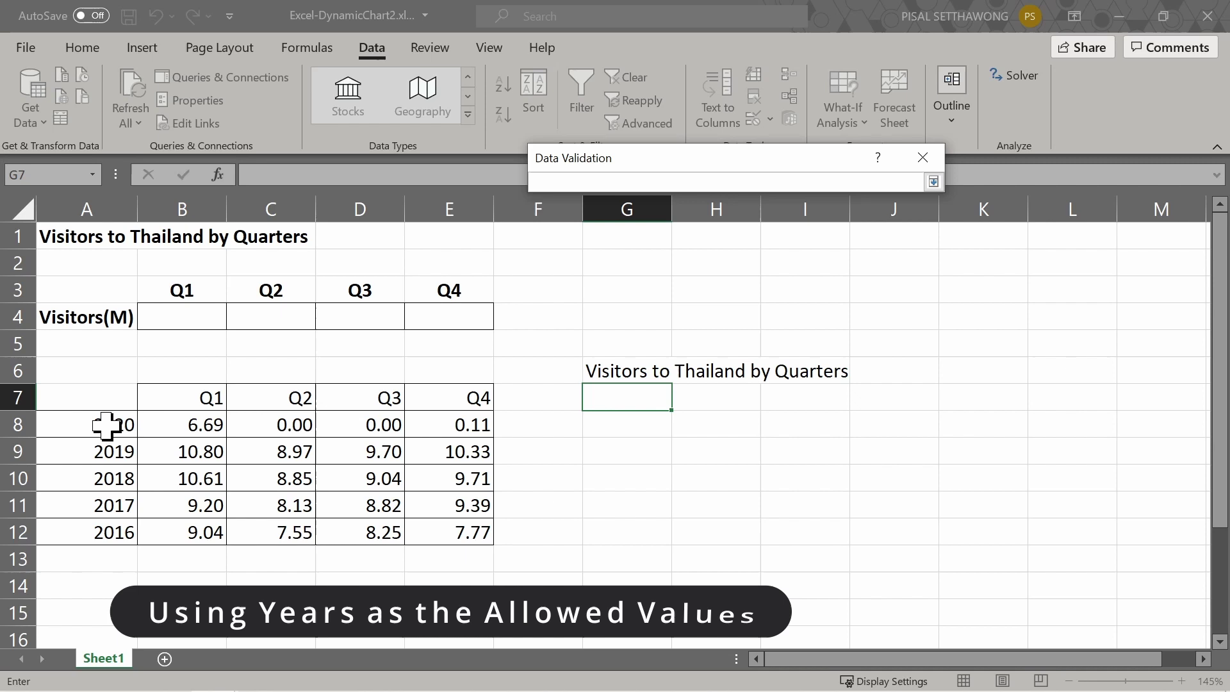
{"action": "left_click_drag", "start_coordinate": [101, 422], "coordinate": [96, 532]}
- Apply the year list validation to G7 and choose 2017 from its drop-down
{"action": "left_click", "coordinate": [933, 183]}
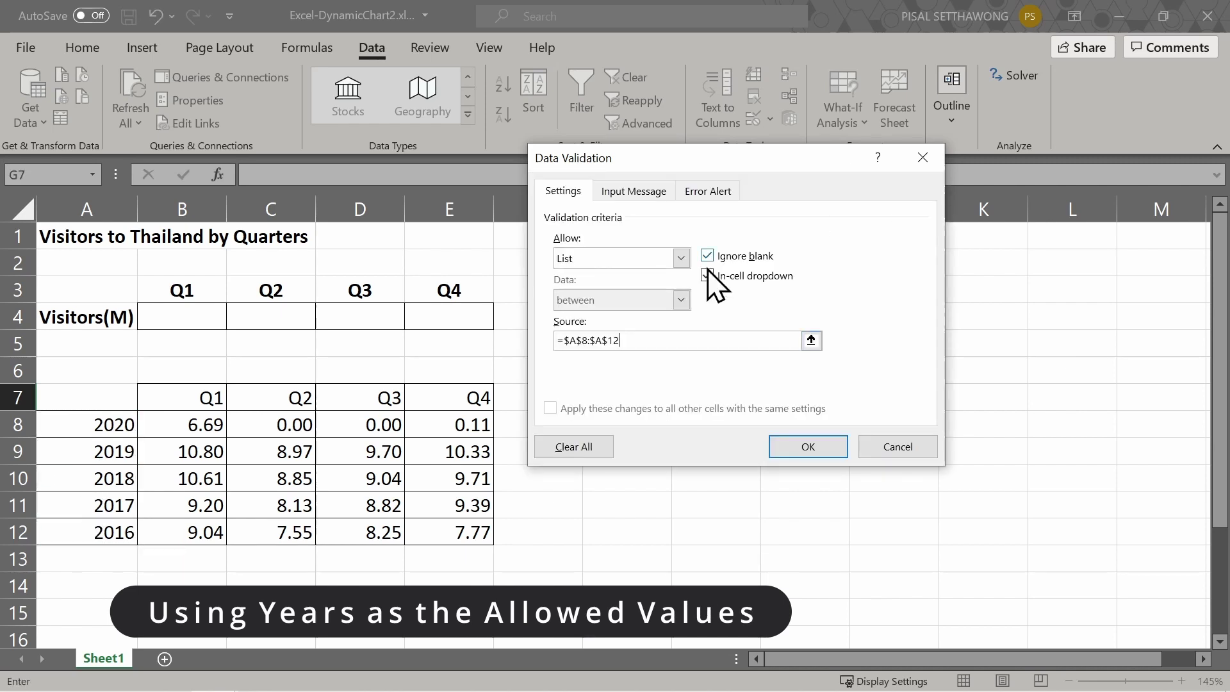
{"action": "left_click", "coordinate": [823, 452]}
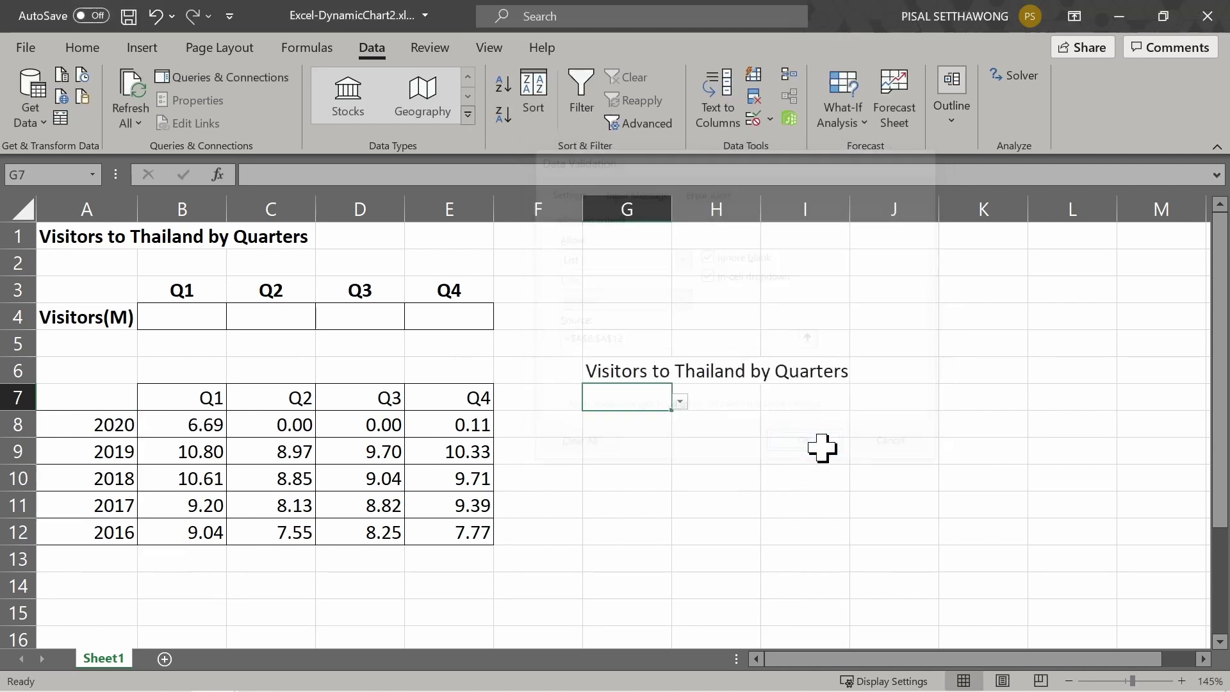
{"action": "left_click", "coordinate": [681, 402]}
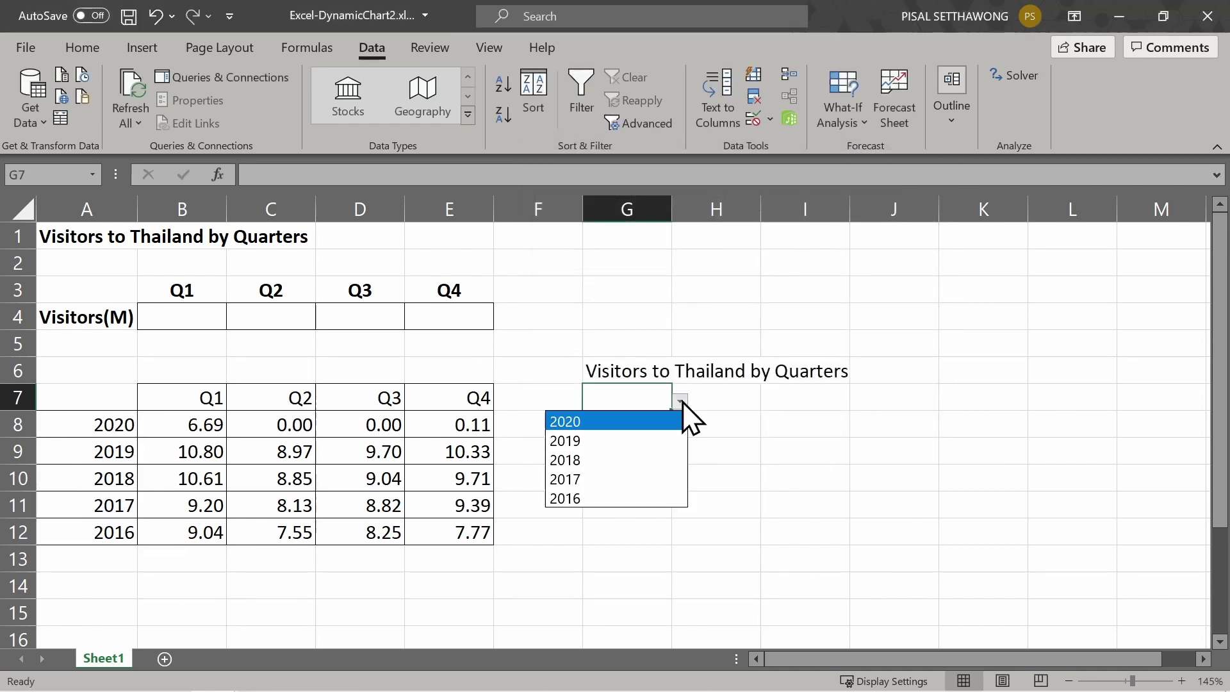
{"action": "left_click", "coordinate": [602, 482]}
- Start B4's formula as =INDEX($B$8:$E$12, followed by a MATCH function
{"action": "left_click", "coordinate": [676, 473]}
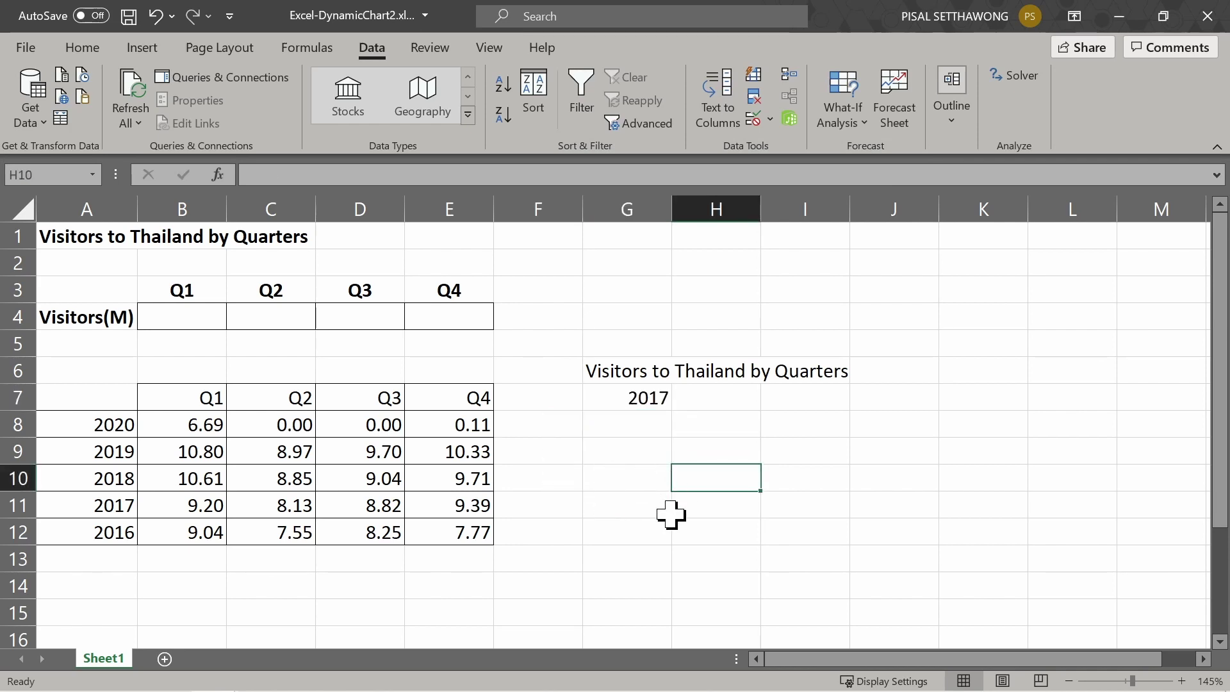
{"action": "left_click", "coordinate": [197, 306]}
{"action": "type", "text": "=IN"}
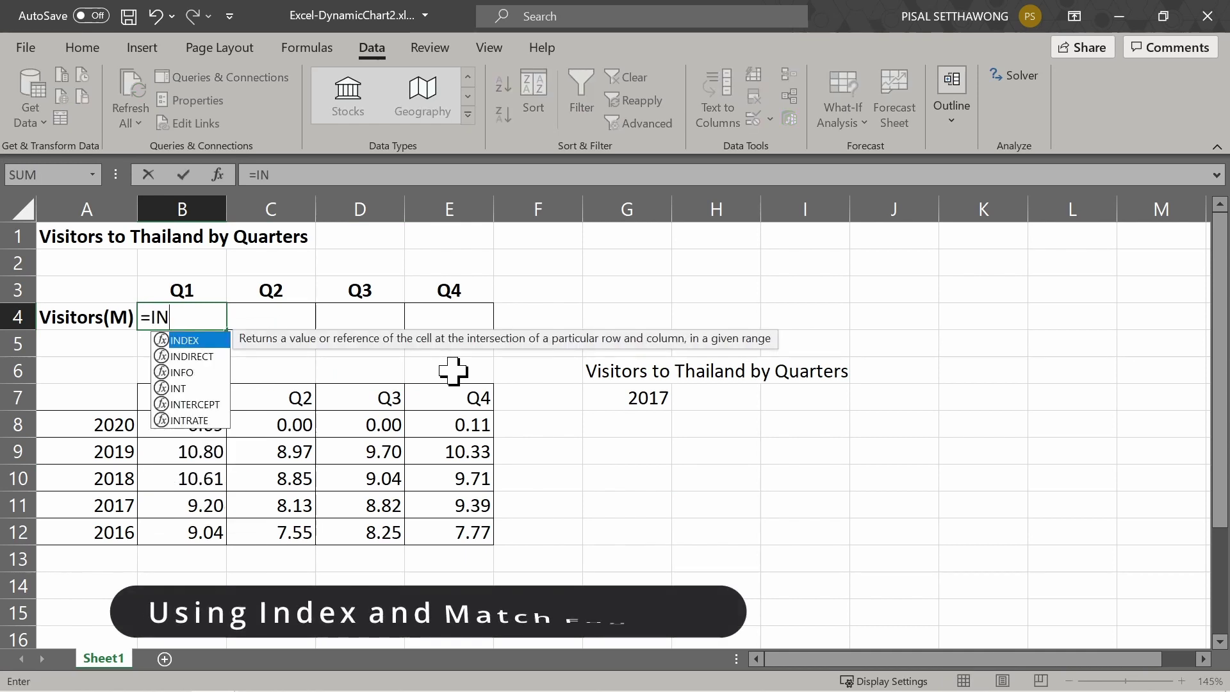
{"action": "type", "text": "DEX("}
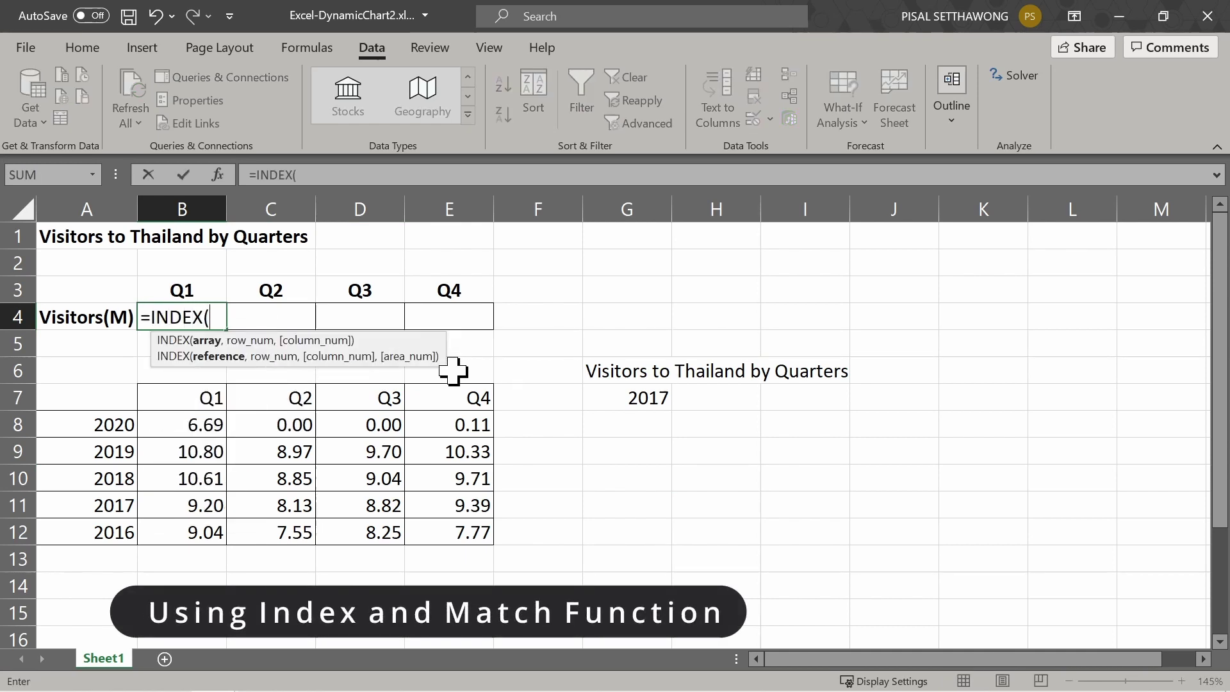
{"action": "left_click_drag", "start_coordinate": [170, 426], "coordinate": [486, 537]}
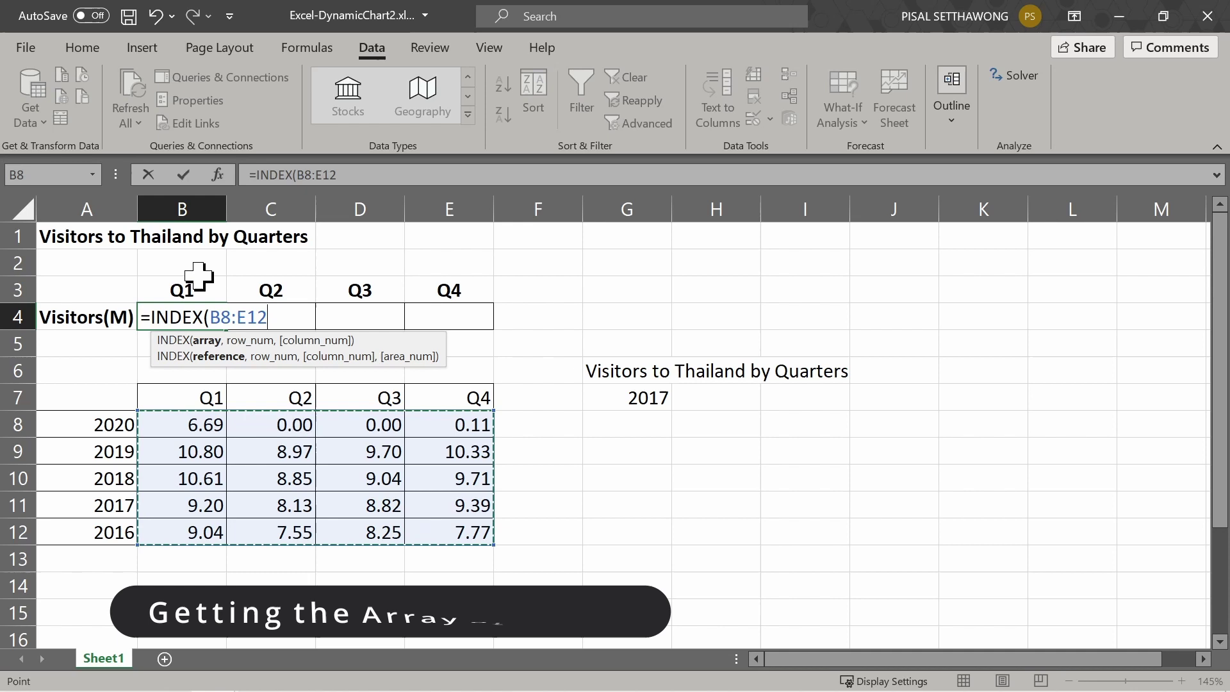
{"action": "left_click", "coordinate": [210, 317]}
{"action": "type", "text": "$E"}
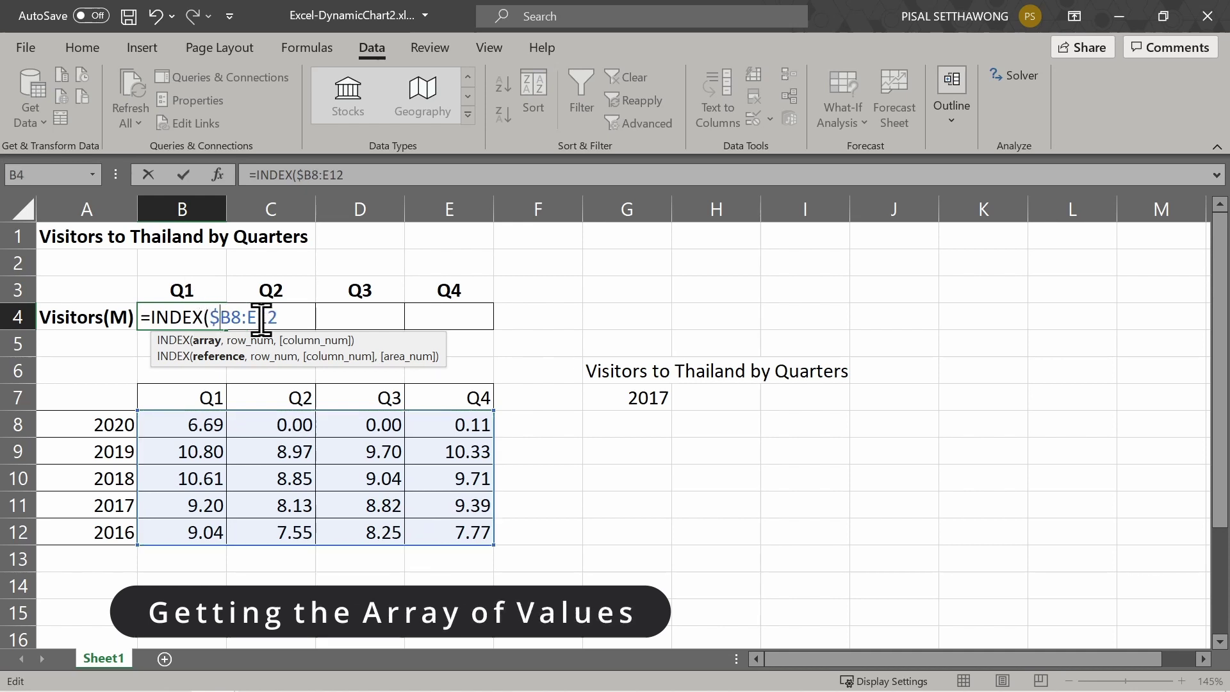
{"action": "type", "text": "$12"}
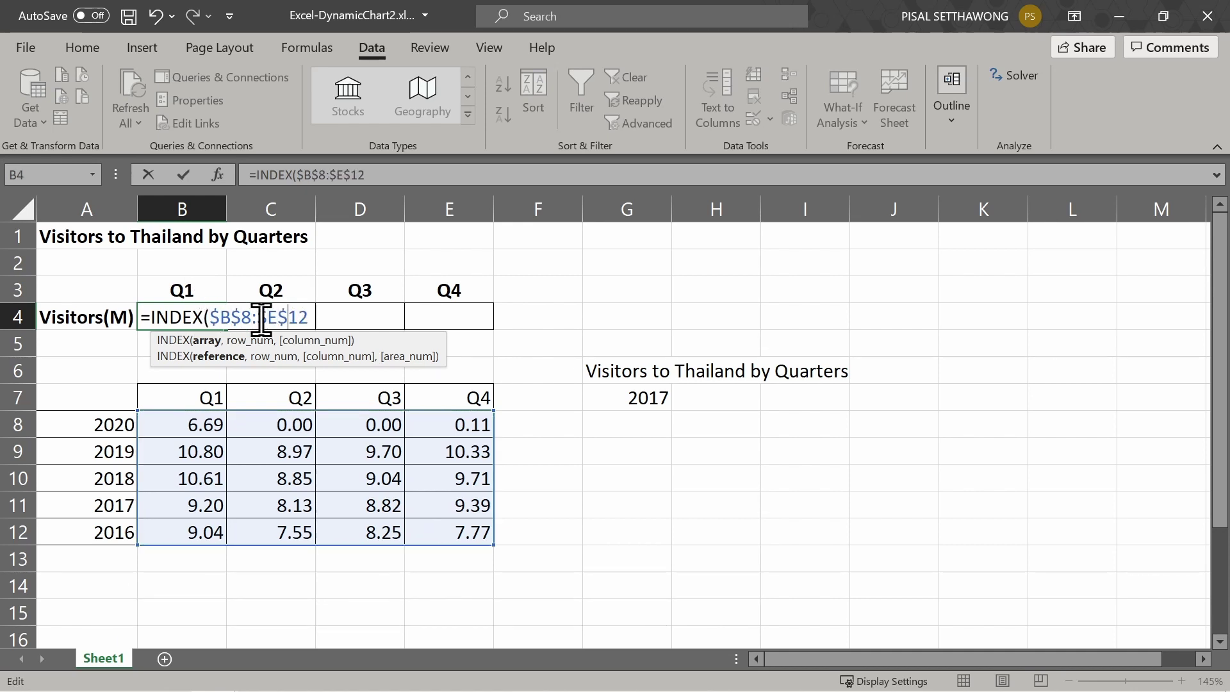
{"action": "type", "text": ","}
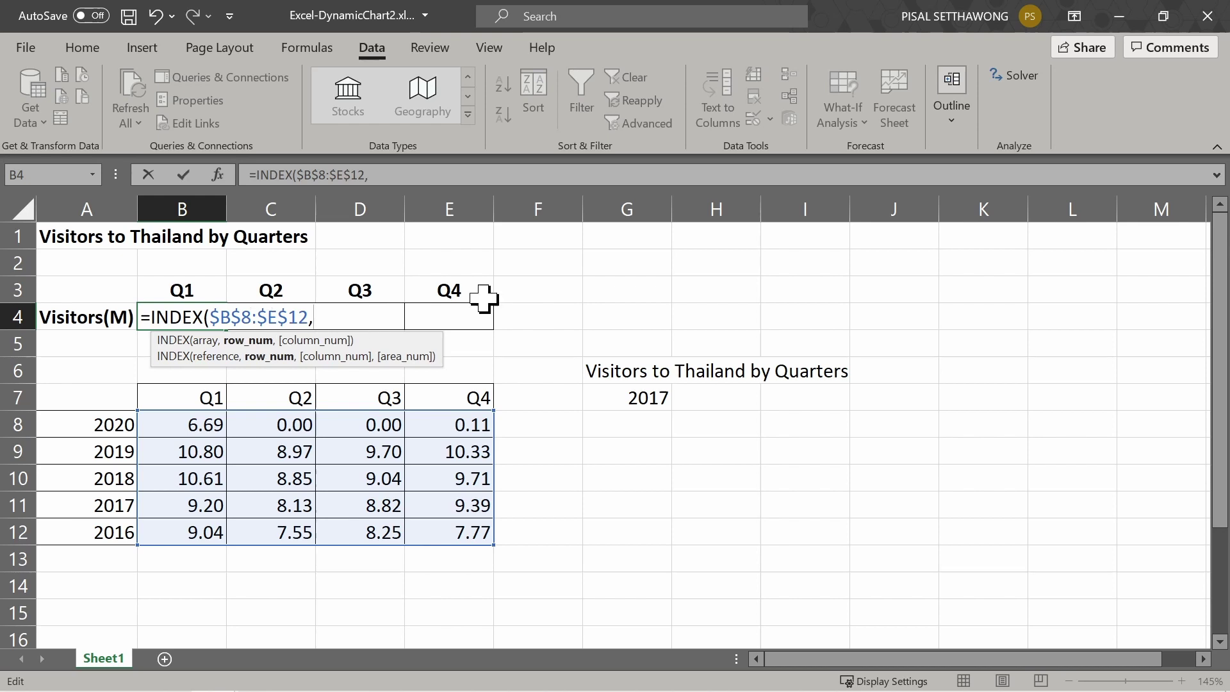
{"action": "type", "text": "MAT"}
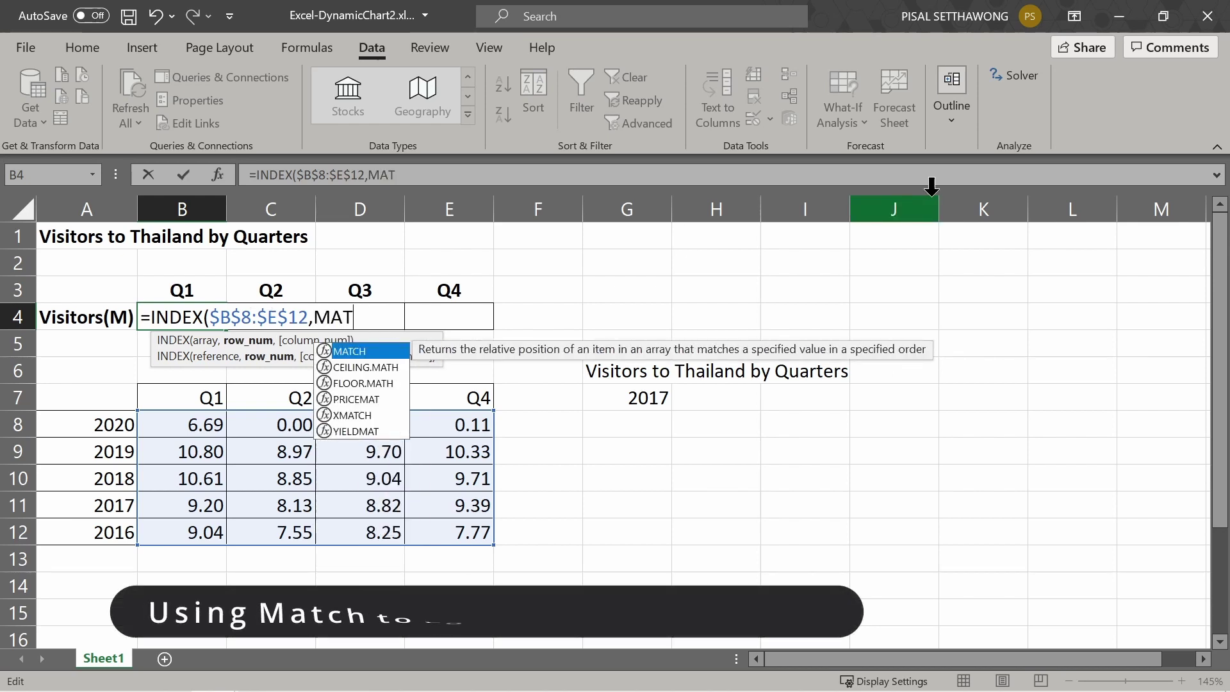
{"action": "key", "text": "Tab"}
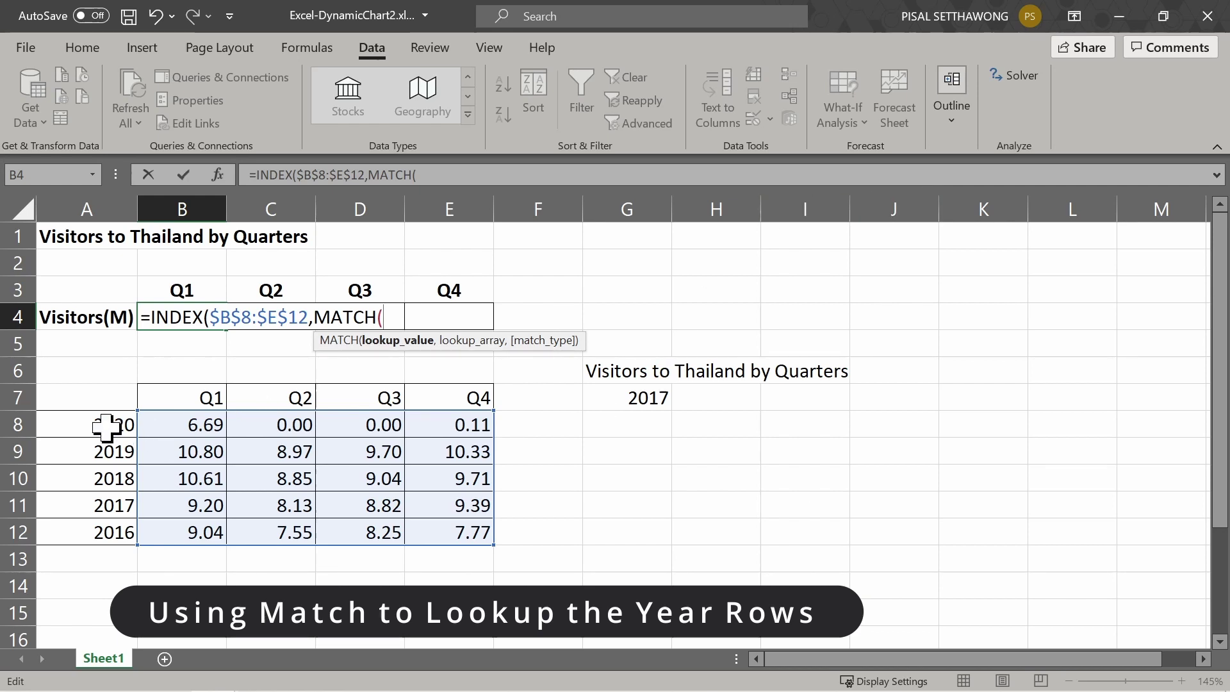
- Match the G7 year against $A$8:$A$12 for the row, then begin a second MATCH
{"action": "left_click", "coordinate": [648, 400]}
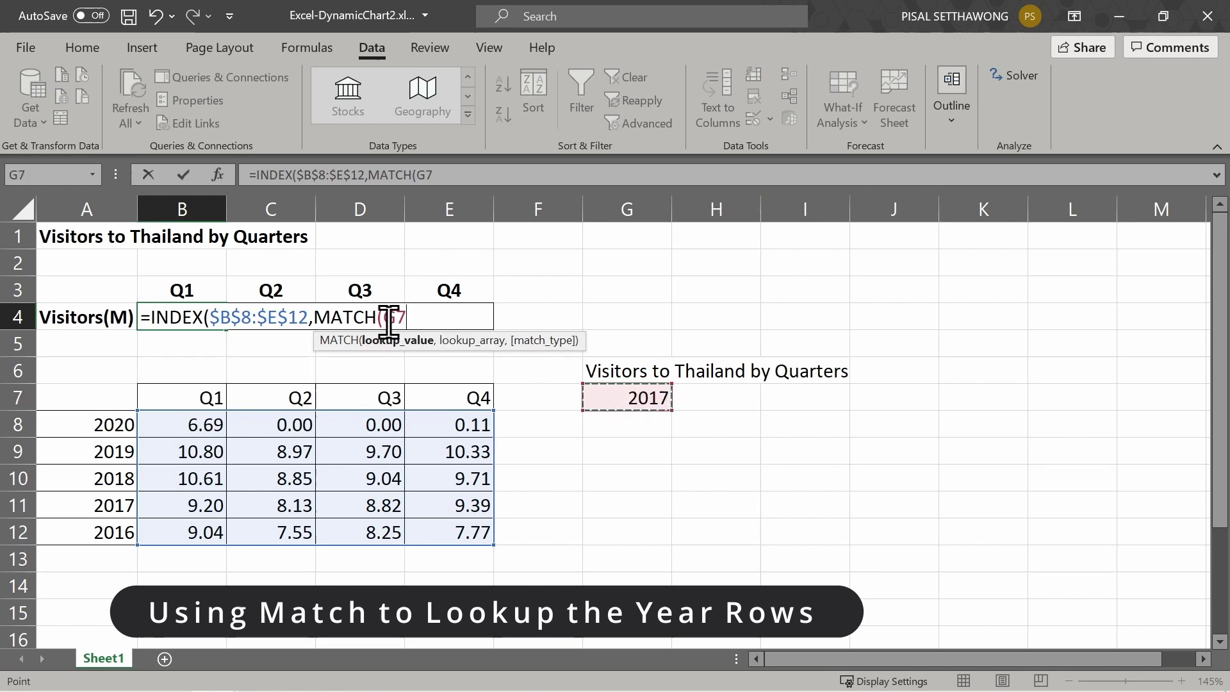
{"action": "left_click", "coordinate": [389, 319]}
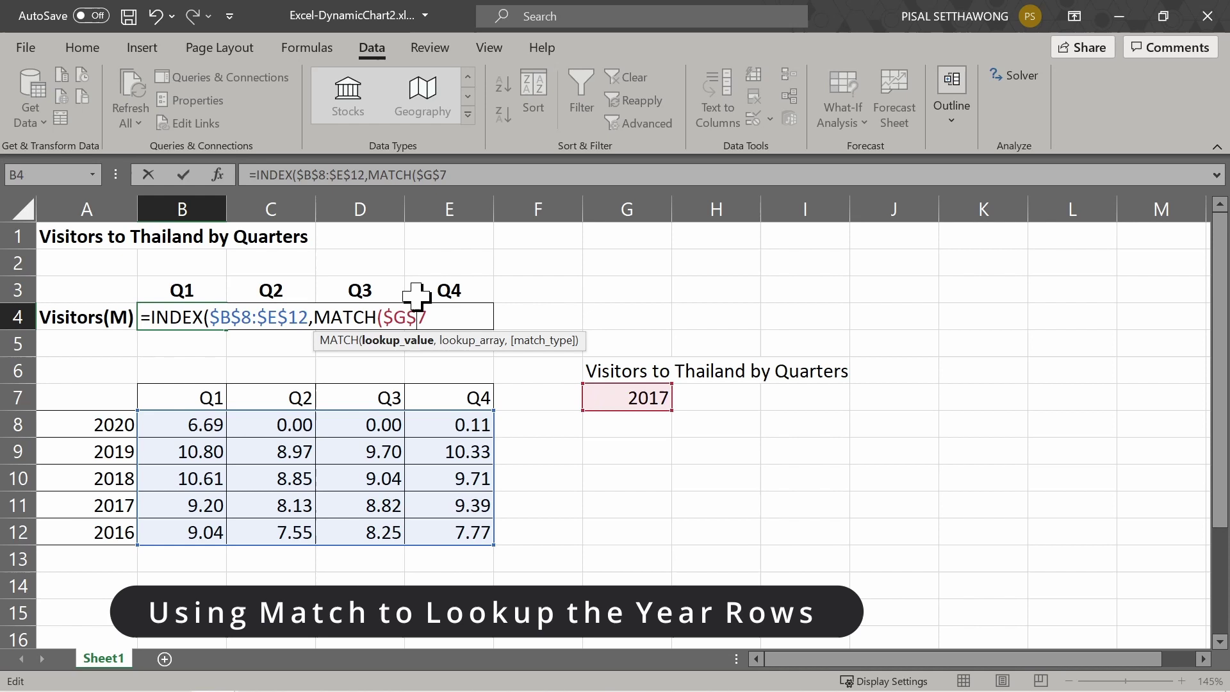
{"action": "type", "text": ","}
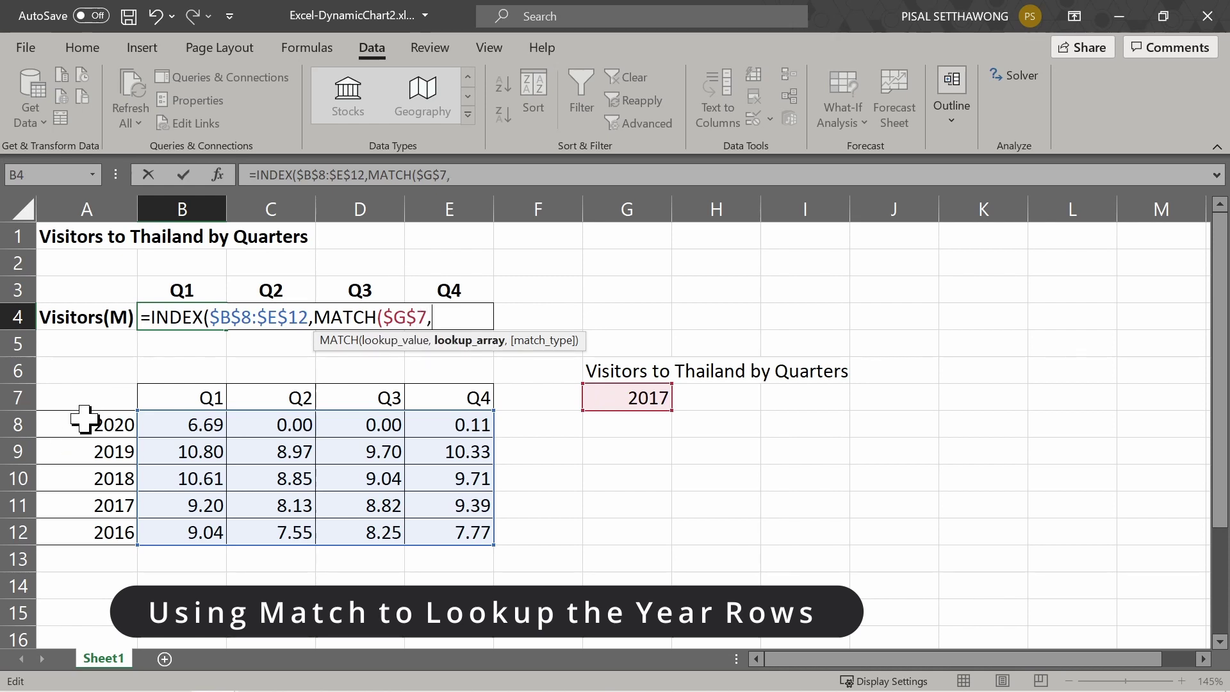
{"action": "left_click_drag", "start_coordinate": [84, 419], "coordinate": [89, 531]}
{"action": "left_click", "coordinate": [437, 318]}
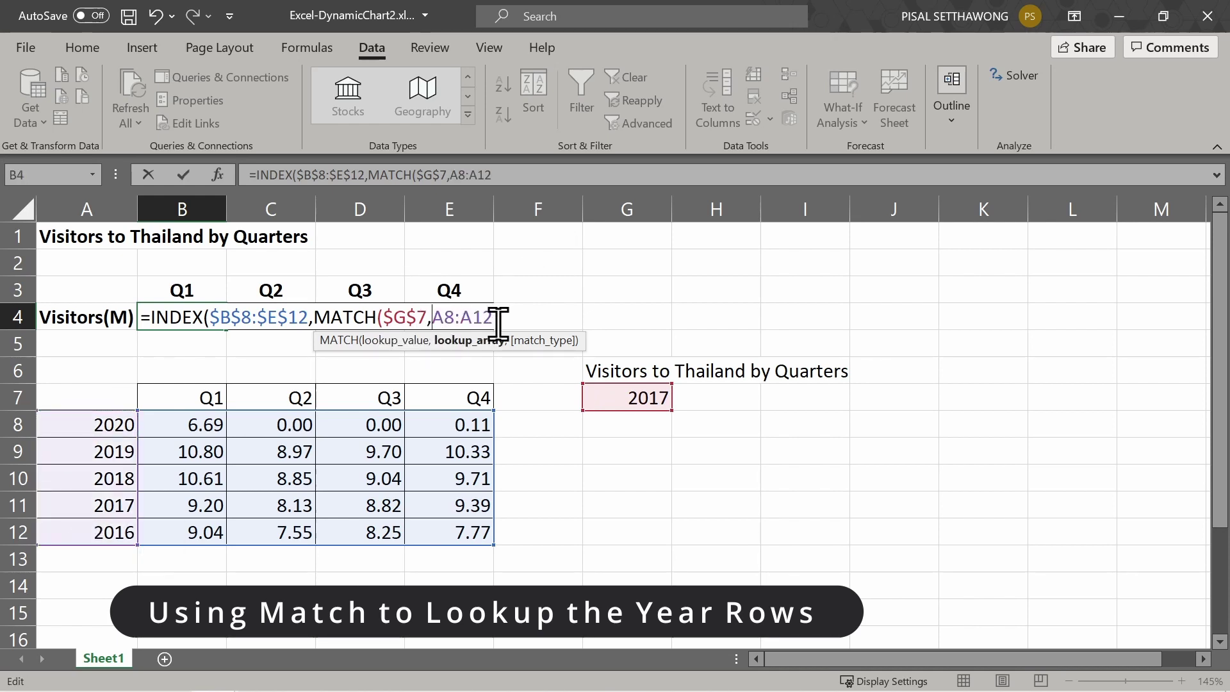
{"action": "type", "text": "$"}
{"action": "key", "text": "Right"}
{"action": "type", "text": "$12"}
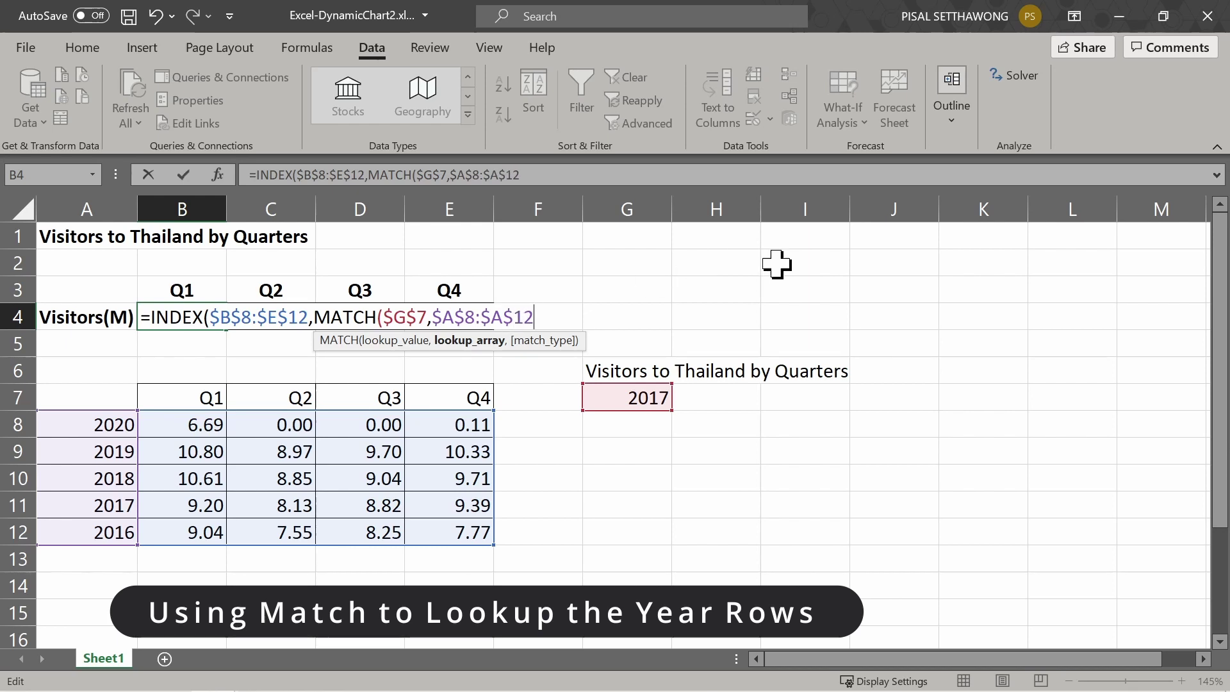
{"action": "type", "text": ","}
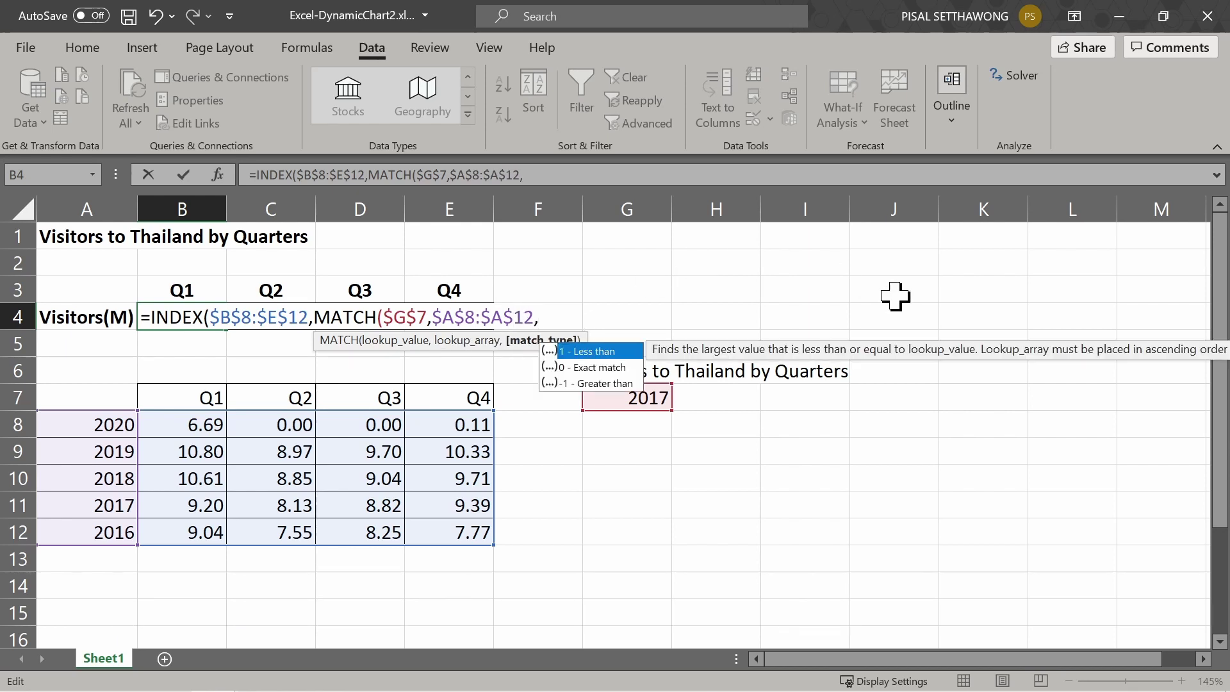
{"action": "type", "text": "0),M"}
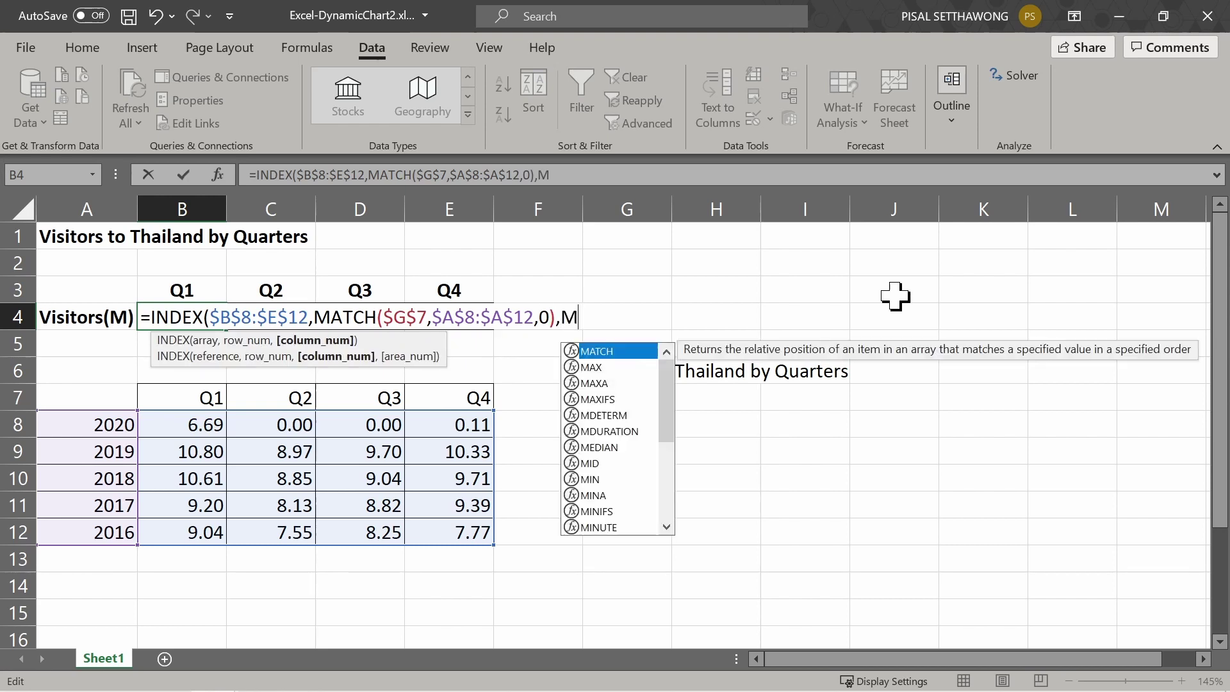
{"action": "type", "text": "ATCH("}
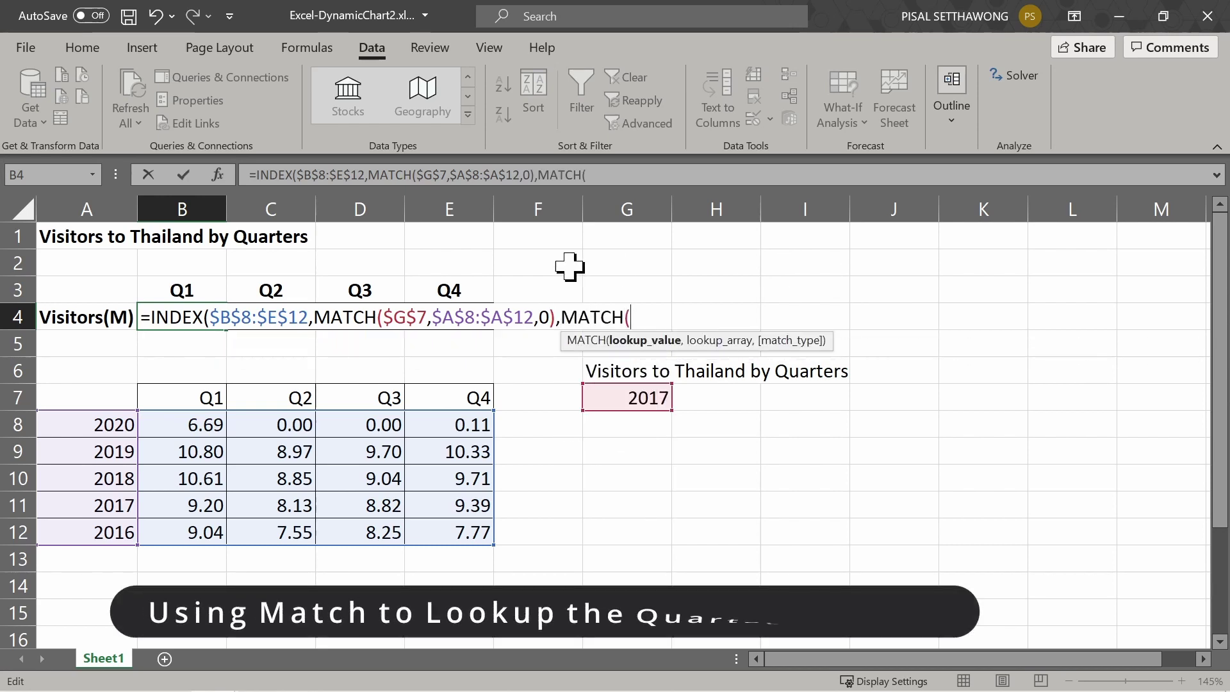
- Match the B3 quarter heading against $B$7:$E$7 for the column and close the formula
{"action": "left_click", "coordinate": [179, 288]}
{"action": "type", "text": ","}
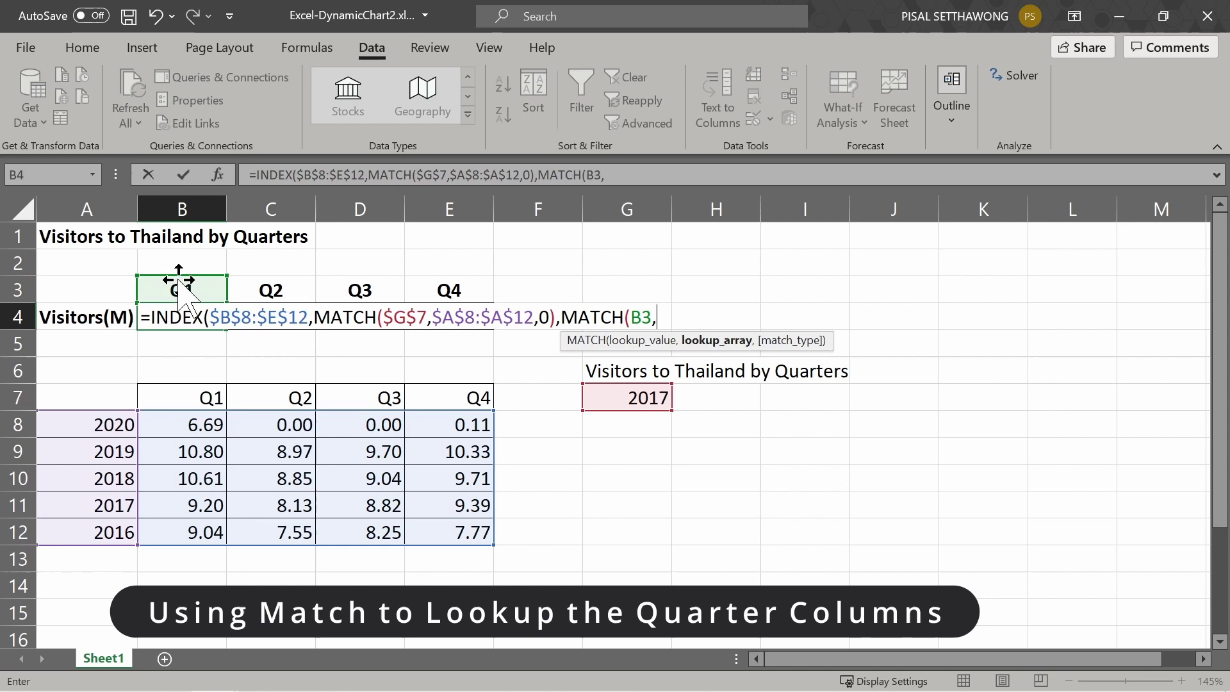
{"action": "left_click_drag", "start_coordinate": [180, 398], "coordinate": [468, 399]}
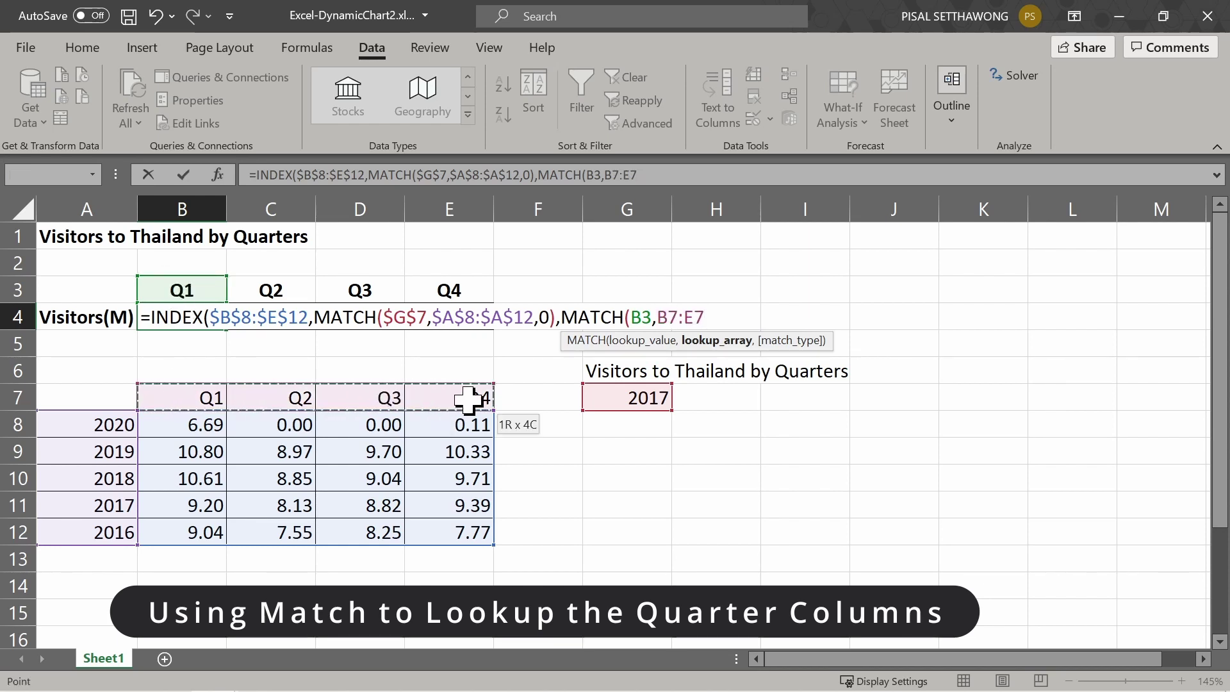
{"action": "left_click", "coordinate": [659, 318]}
{"action": "type", "text": "$7"}
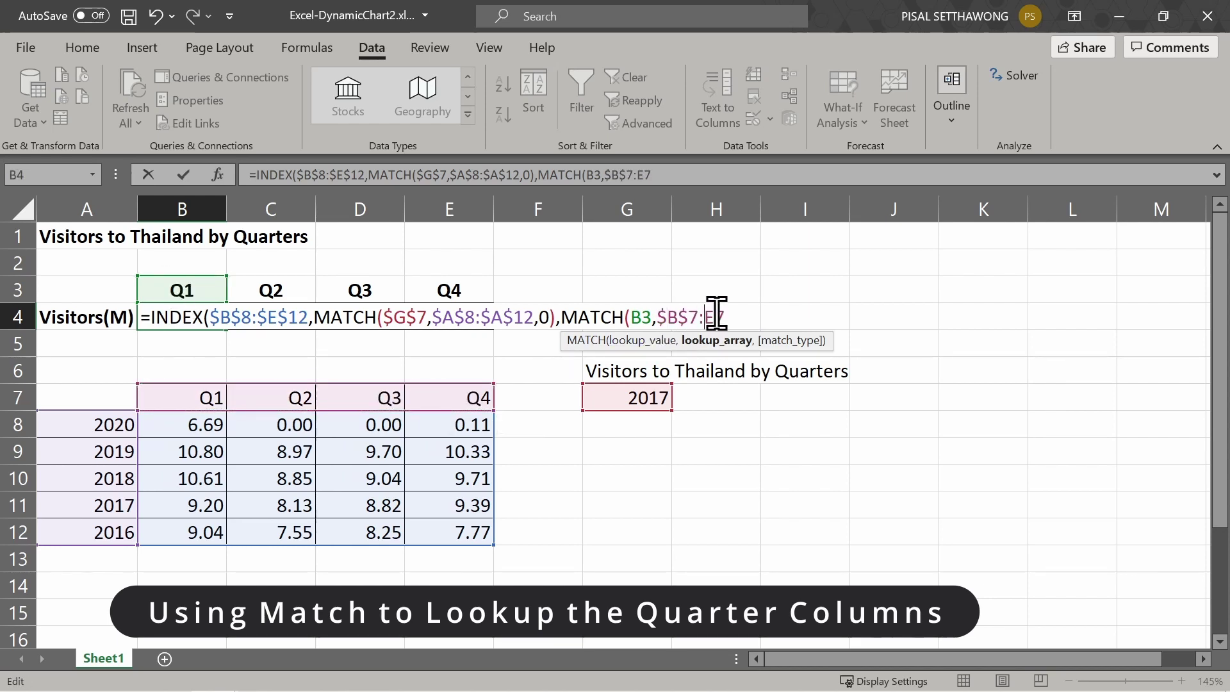
{"action": "type", "text": ",0"}
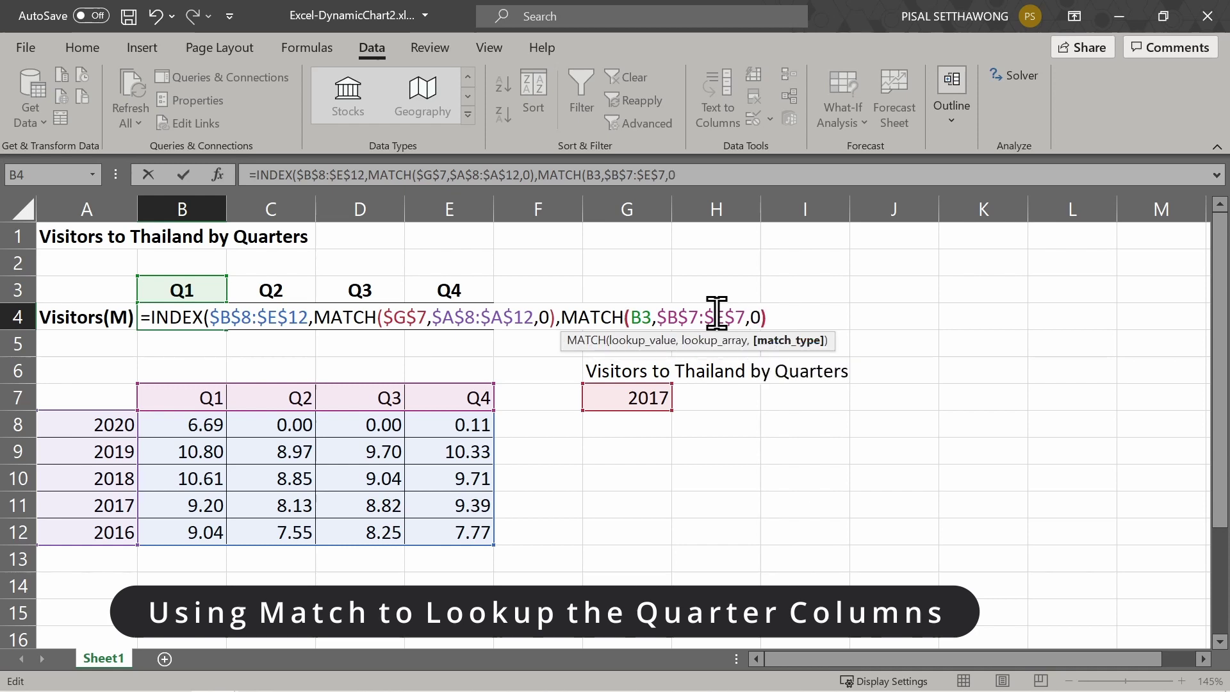
{"action": "type", "text": "))"}
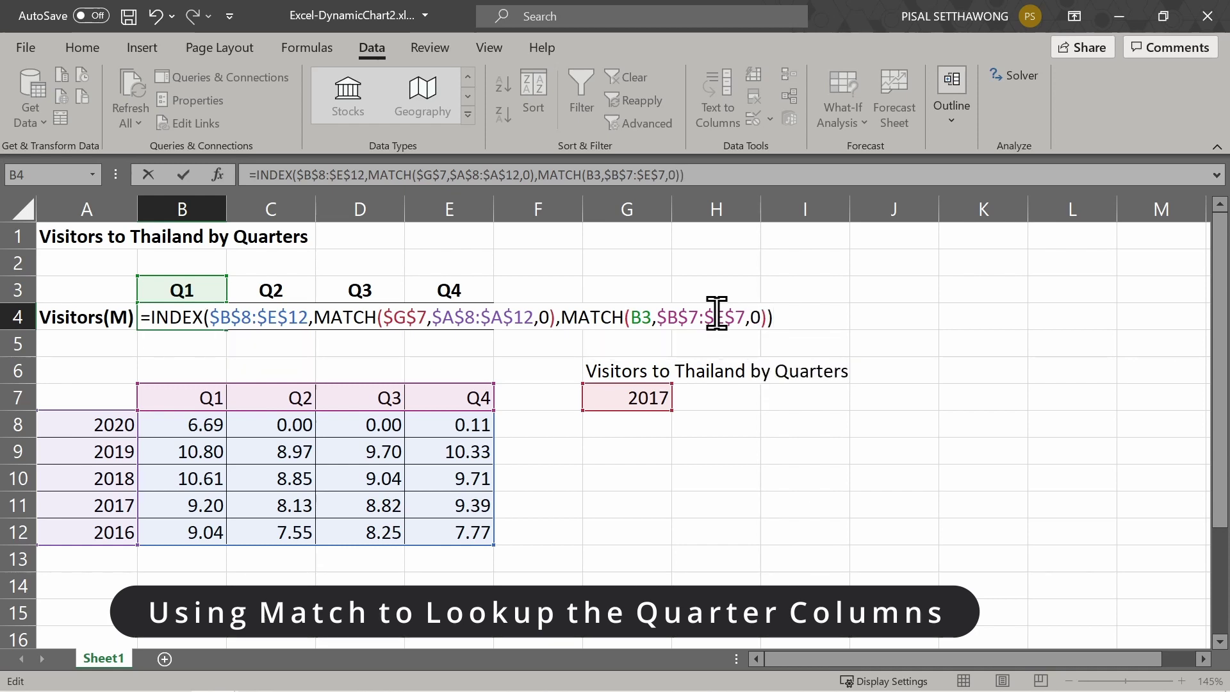
- Commit B4, format it as Number, and fill across C4:E4 to show 9.20, 8.13, 8.82, 9.39
{"action": "key", "text": "Return"}
{"action": "key", "text": "Up"}
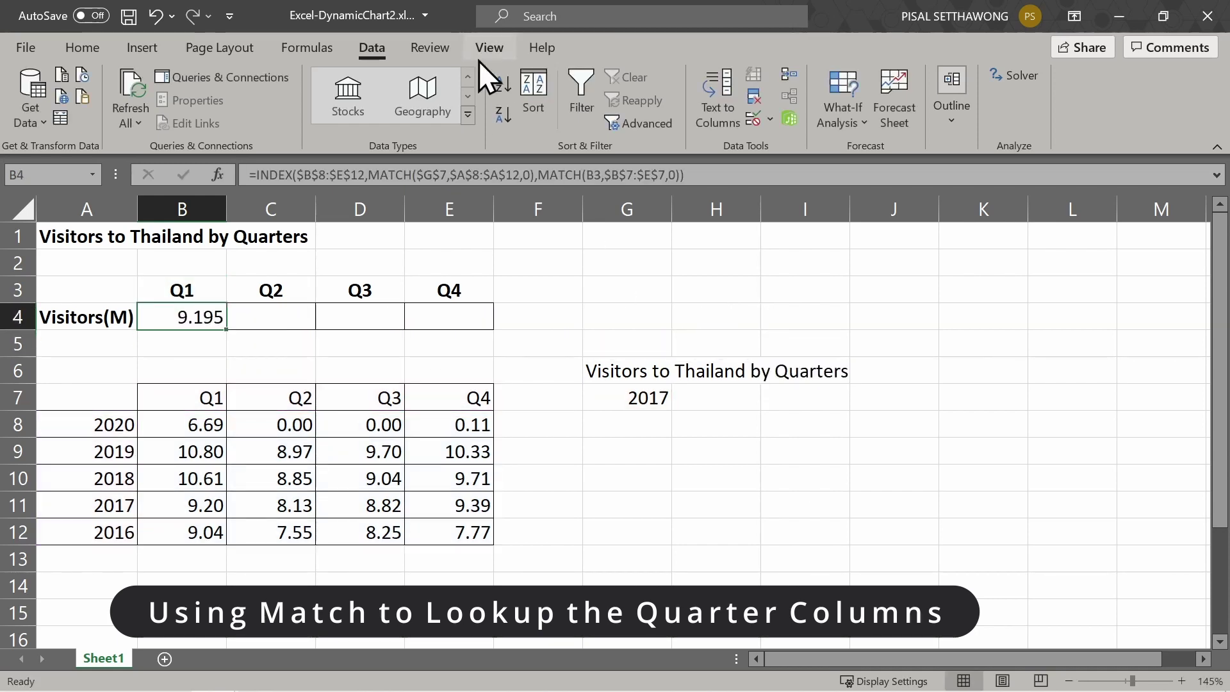
{"action": "left_click", "coordinate": [79, 46]}
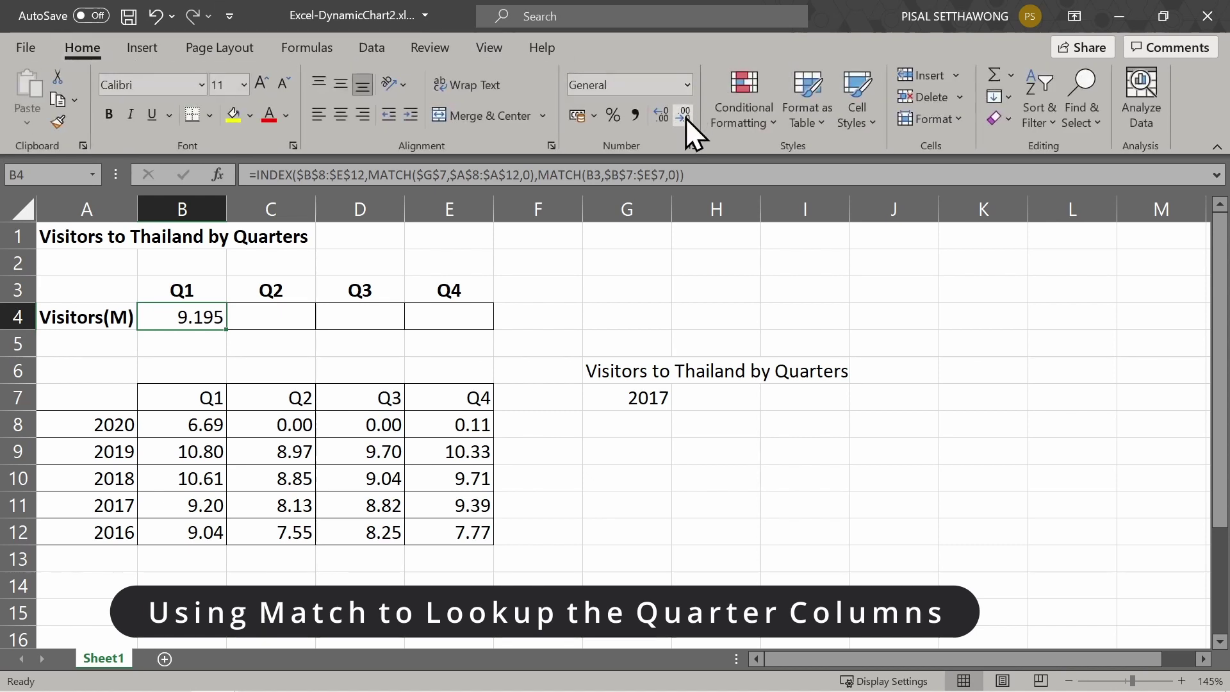
{"action": "left_click", "coordinate": [686, 118]}
{"action": "key", "text": "ctrl+c"}
{"action": "key", "text": "shift+Right"}
{"action": "key", "text": "shift+Right"}
{"action": "key", "text": "shift+Right"}
{"action": "key", "text": "ctrl+v"}
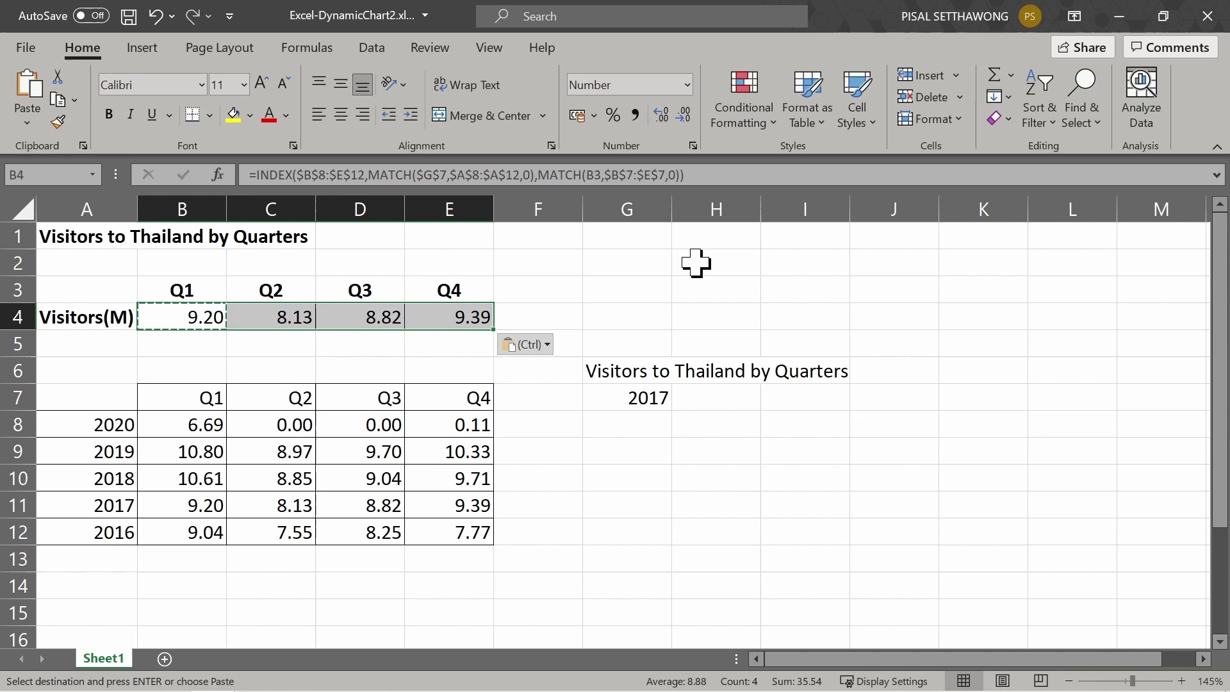
- Cycle G7's year through 2018 and 2019 to 2020, giving 6.69, 0.00, 0.00, 0.11
{"action": "left_click", "coordinate": [648, 397]}
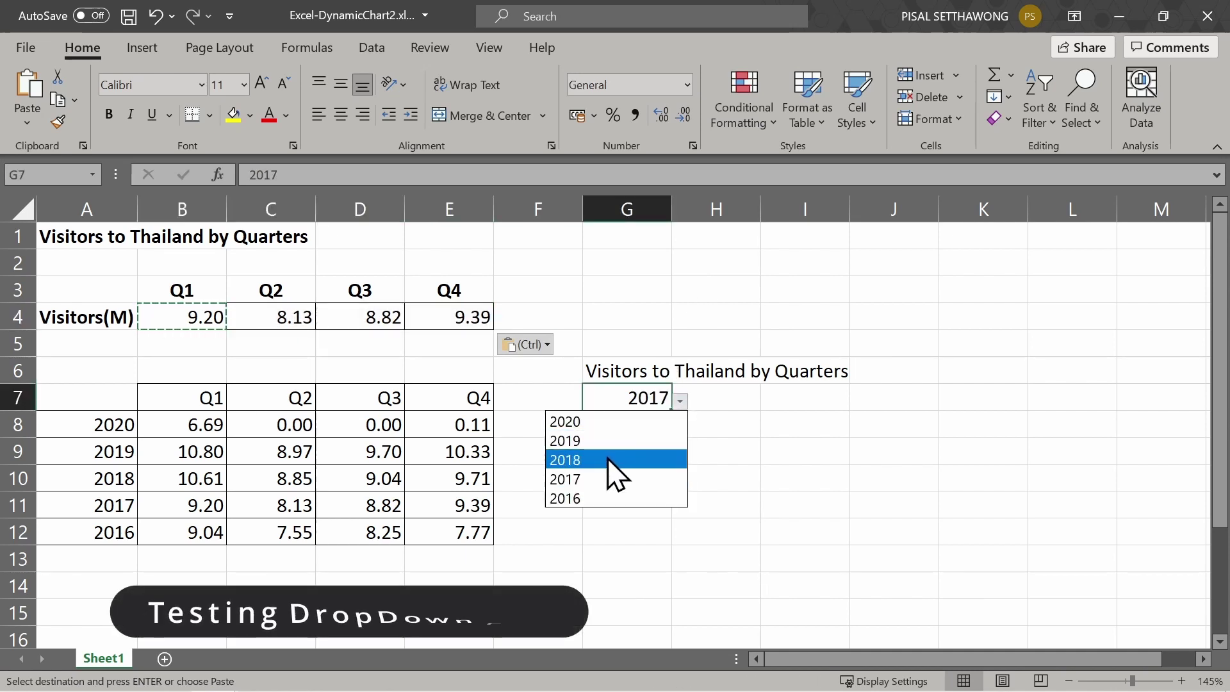
{"action": "left_click", "coordinate": [607, 460]}
{"action": "left_click", "coordinate": [680, 400]}
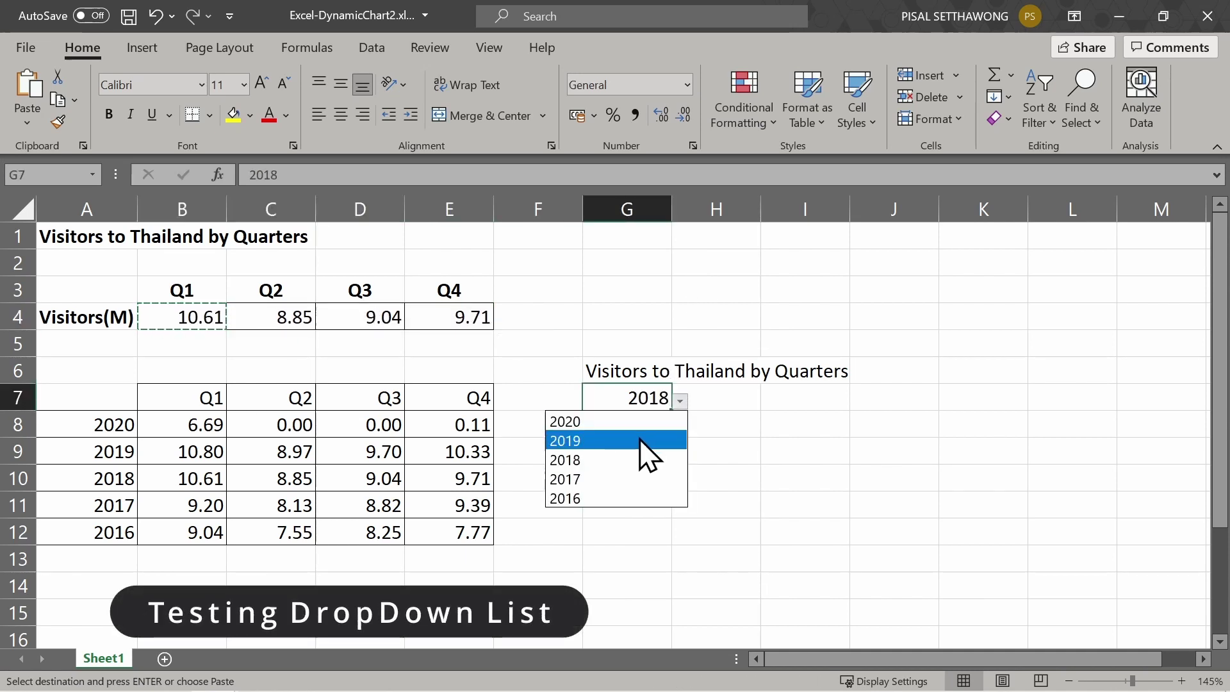
{"action": "left_click", "coordinate": [641, 441]}
{"action": "left_click", "coordinate": [680, 401]}
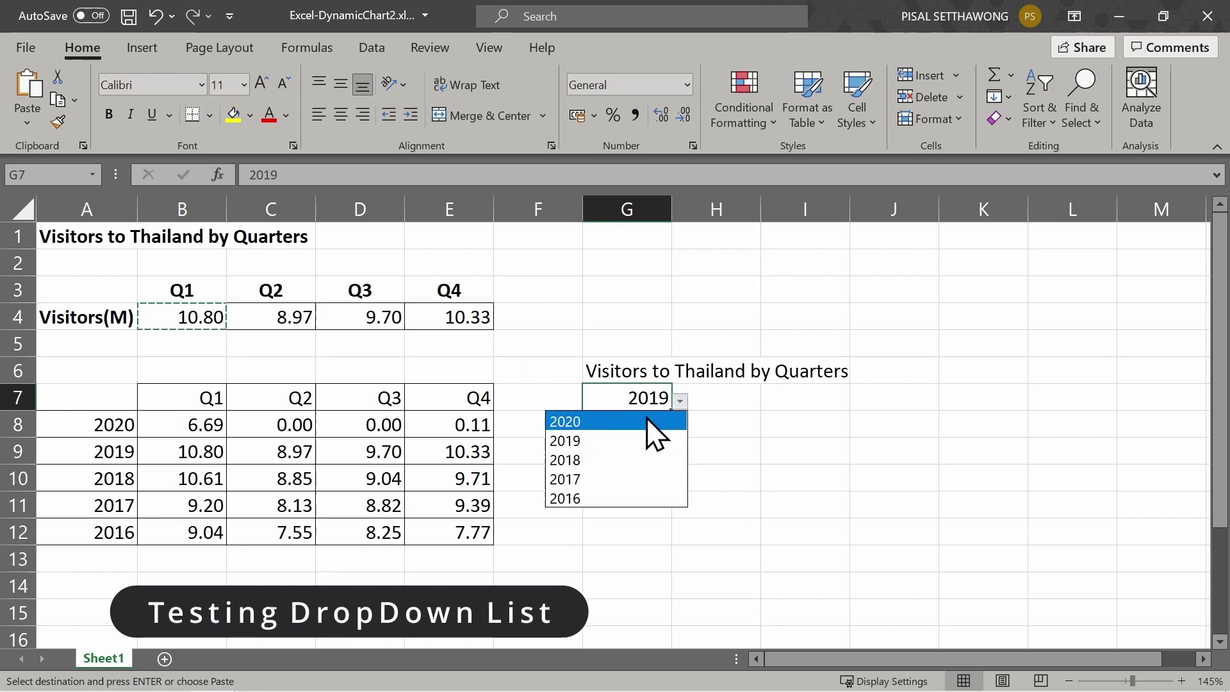
{"action": "left_click", "coordinate": [649, 421]}
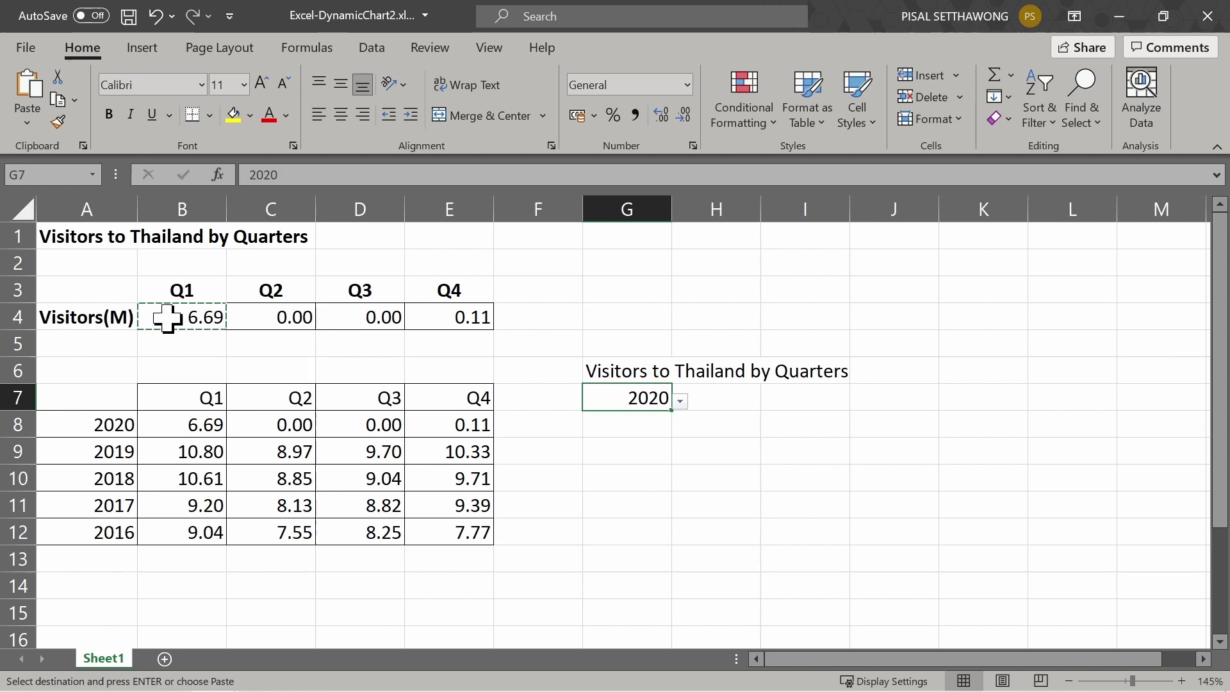
- Insert a recommended Line chart from the quarter headings and values in B3:E4
{"action": "left_click_drag", "start_coordinate": [172, 288], "coordinate": [474, 318]}
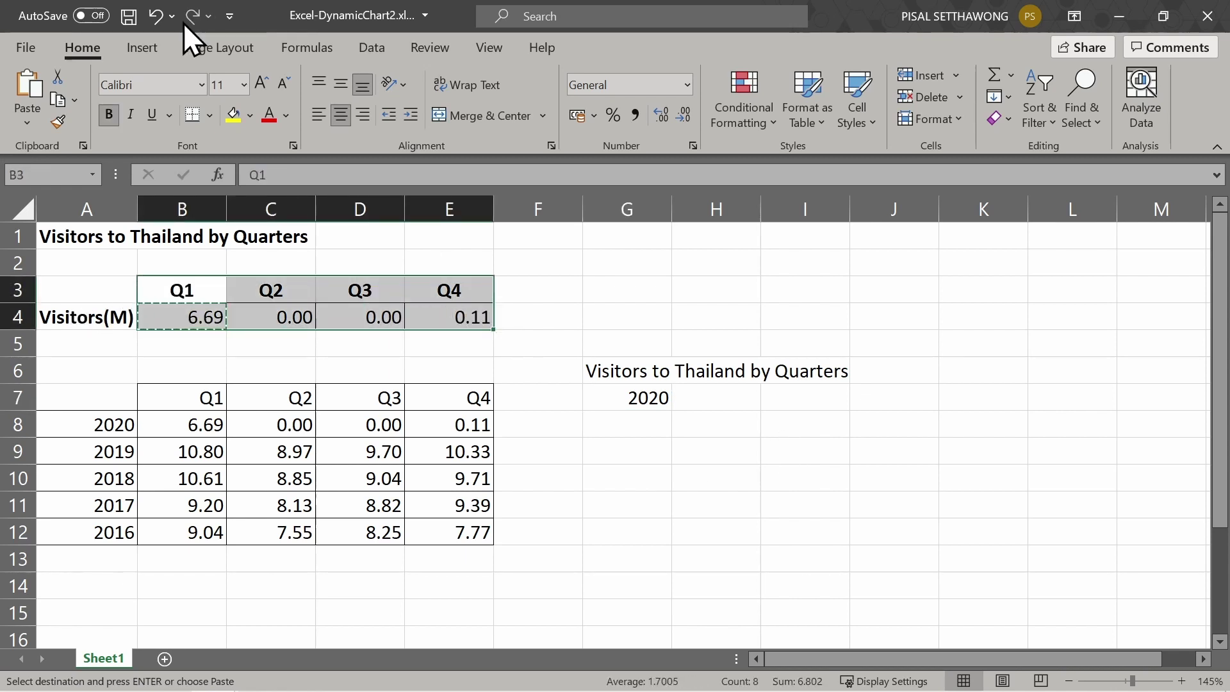
{"action": "left_click", "coordinate": [140, 48]}
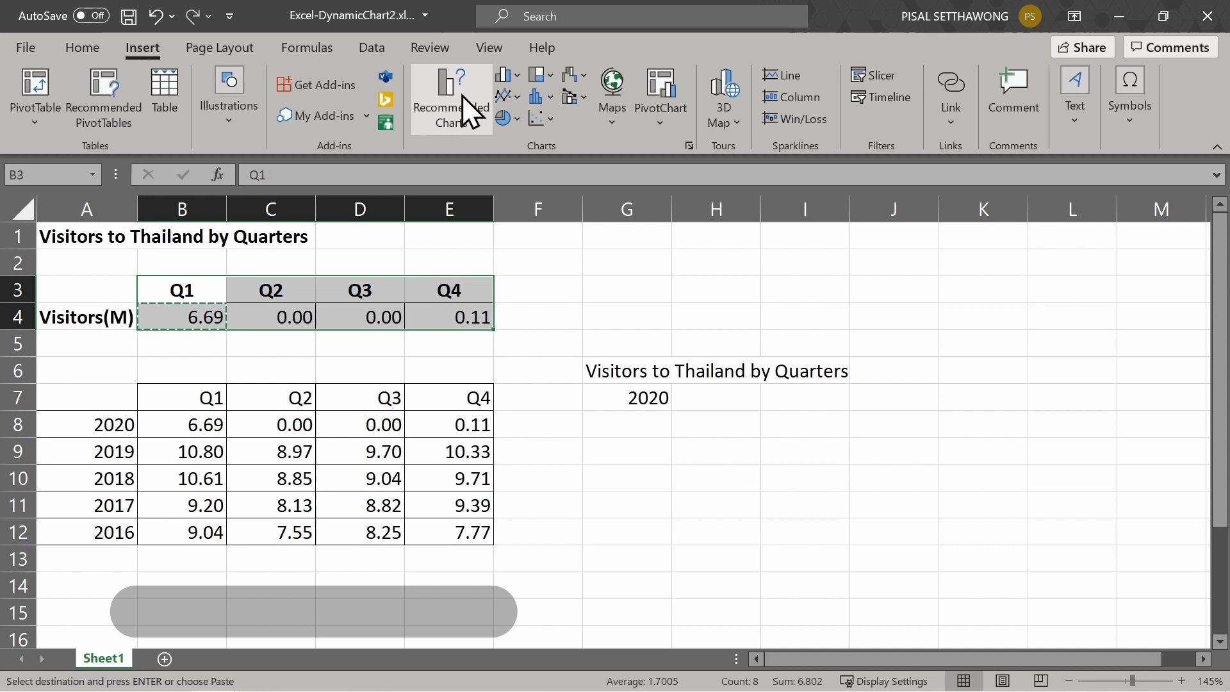
{"action": "left_click", "coordinate": [467, 112]}
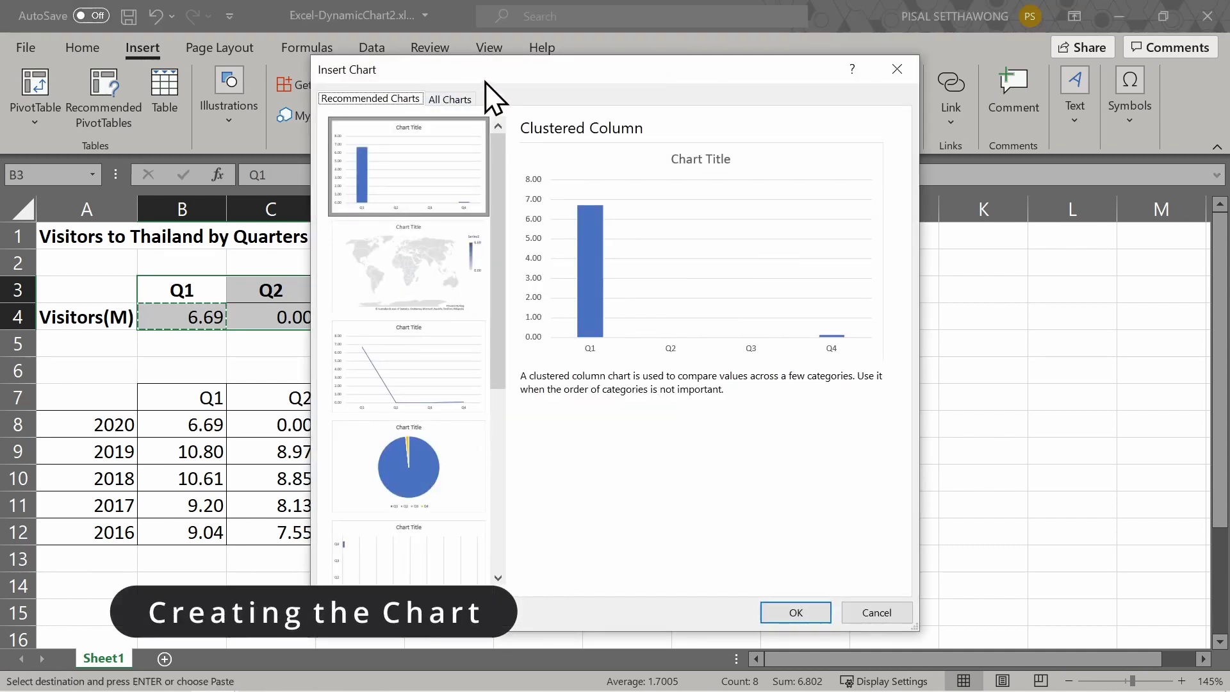
{"action": "left_click", "coordinate": [425, 371]}
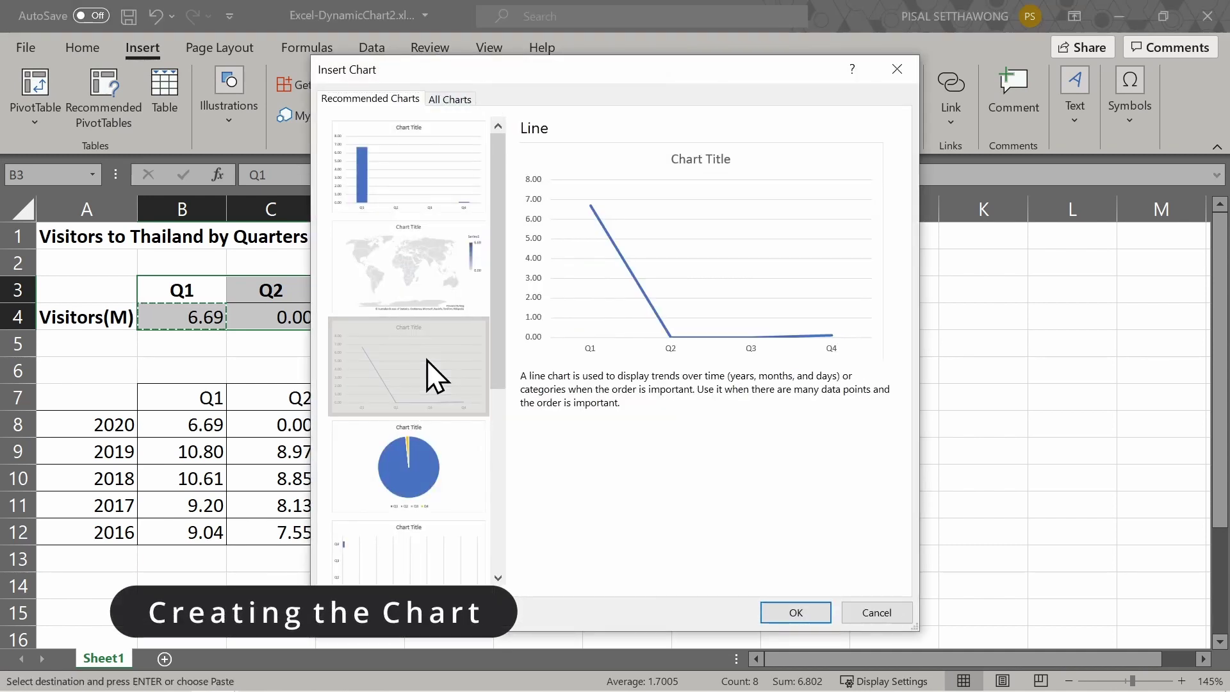
{"action": "left_click", "coordinate": [791, 613]}
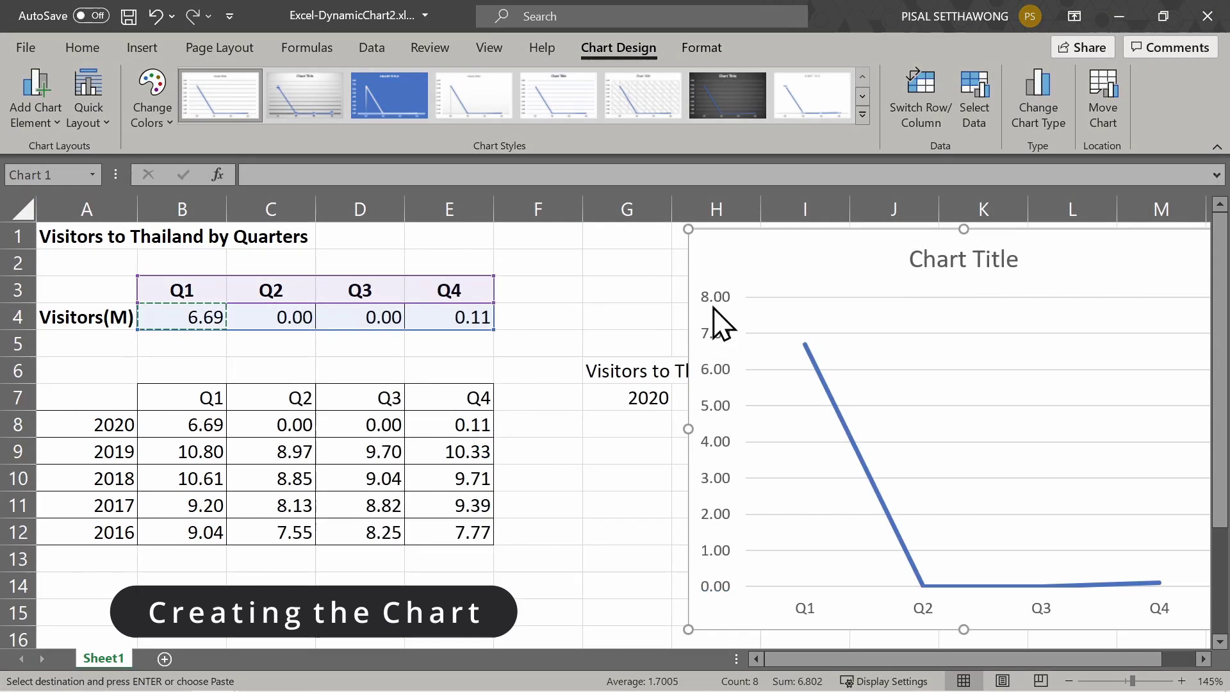
- Set the chart's series name to =Sheet1!$G$6:$G$7, titling it 'Visitors to Thailand by Quarters 2020'
{"action": "left_click", "coordinate": [969, 94]}
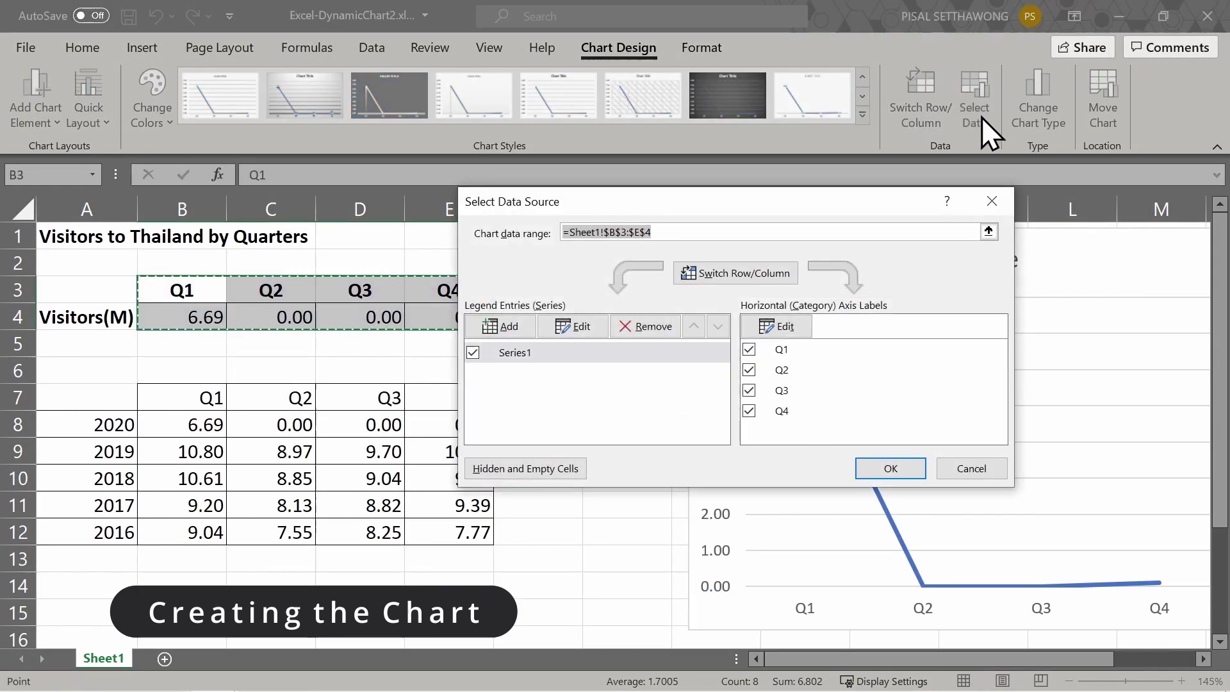
{"action": "left_click", "coordinate": [576, 328]}
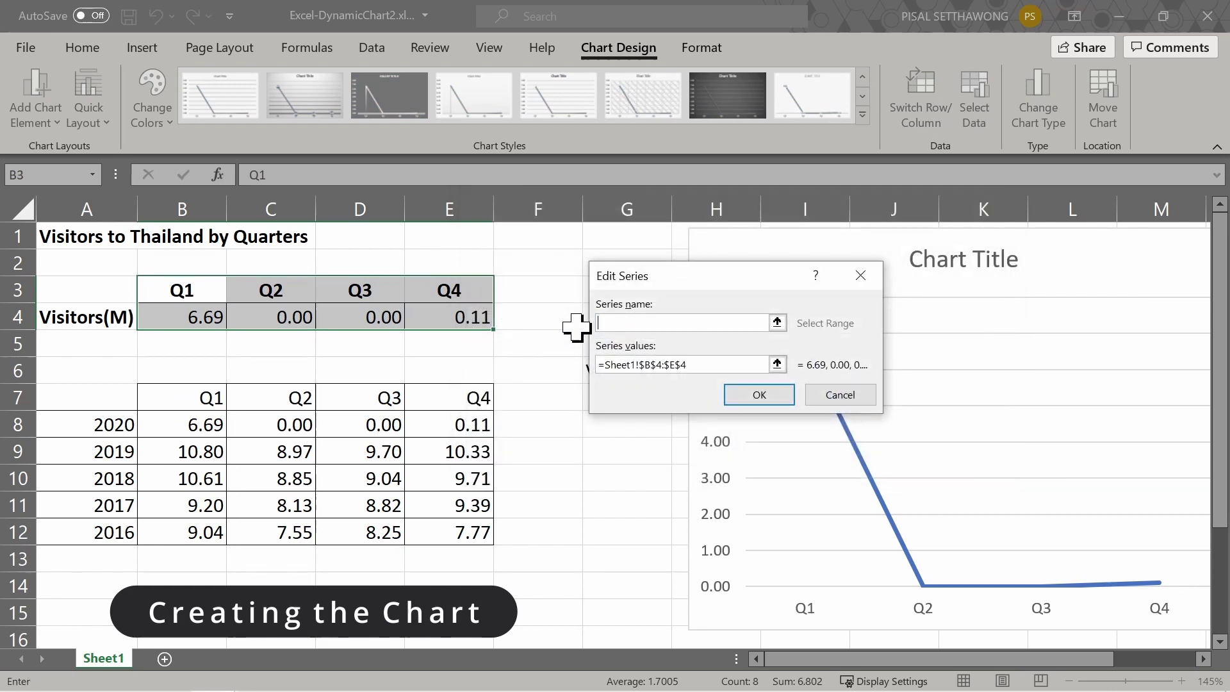
{"action": "left_click", "coordinate": [778, 323]}
{"action": "left_click_drag", "start_coordinate": [617, 375], "coordinate": [615, 397]}
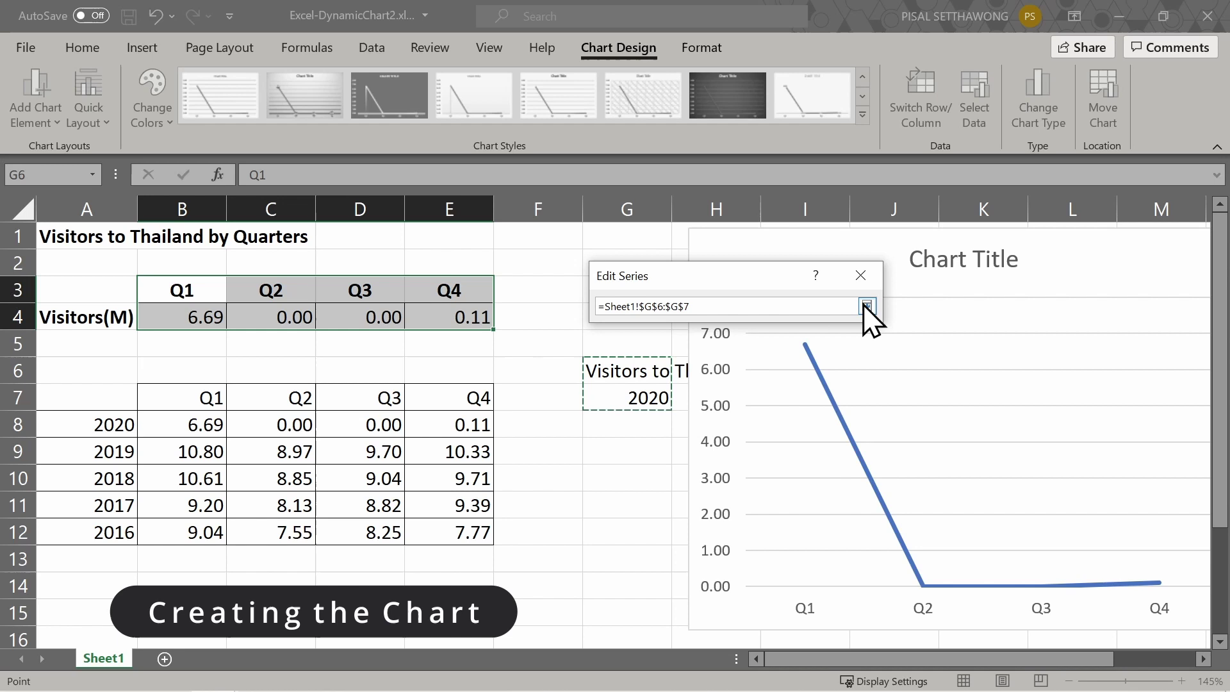
{"action": "left_click", "coordinate": [866, 307]}
{"action": "left_click", "coordinate": [770, 394]}
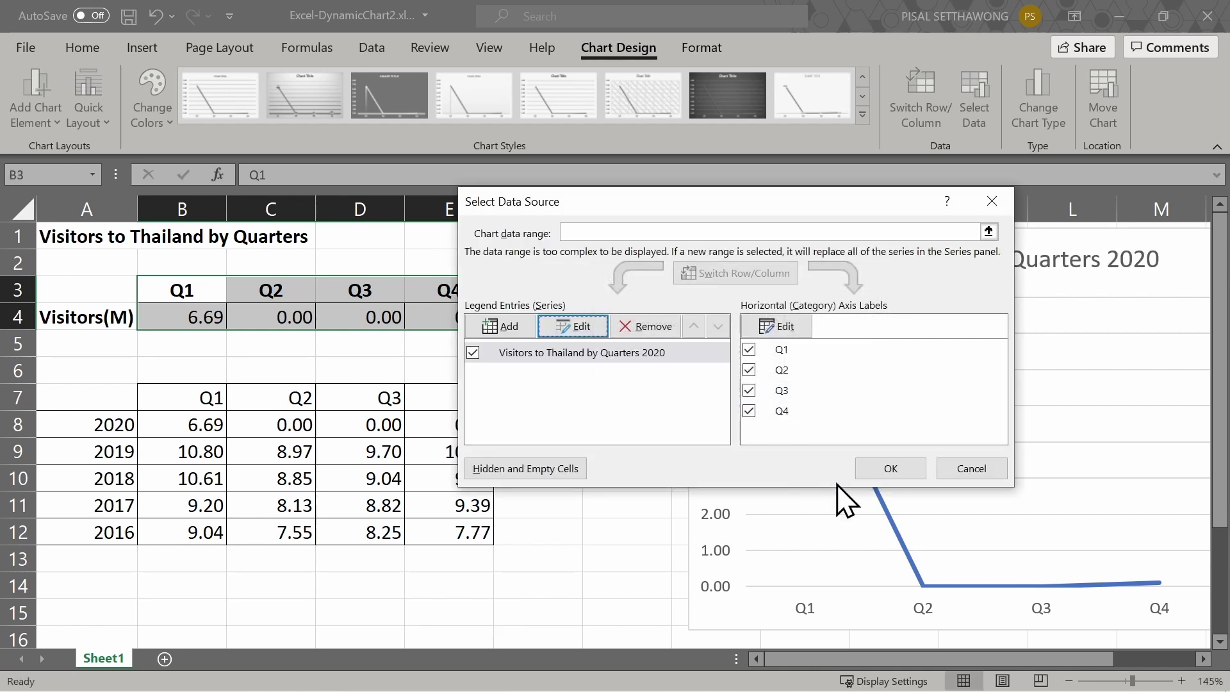
{"action": "left_click", "coordinate": [887, 471]}
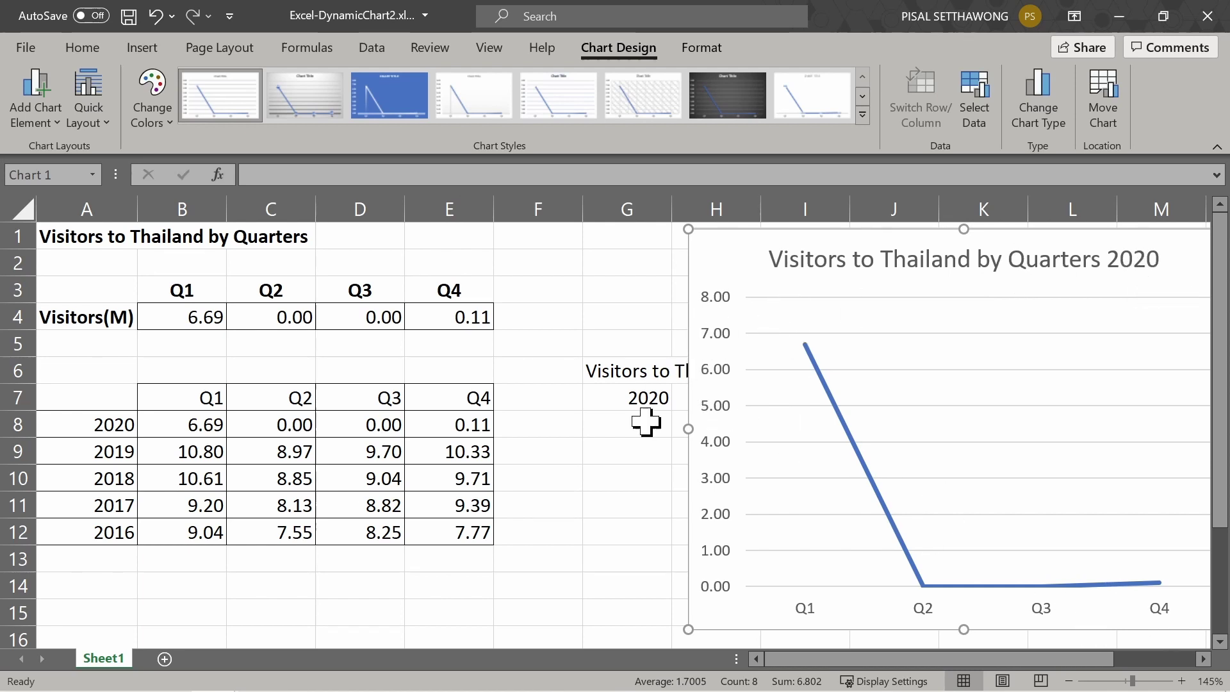
- Step G7's year down through 2019, 2018 and 2017 to 2016
{"action": "left_click", "coordinate": [647, 402]}
{"action": "left_click", "coordinate": [628, 443]}
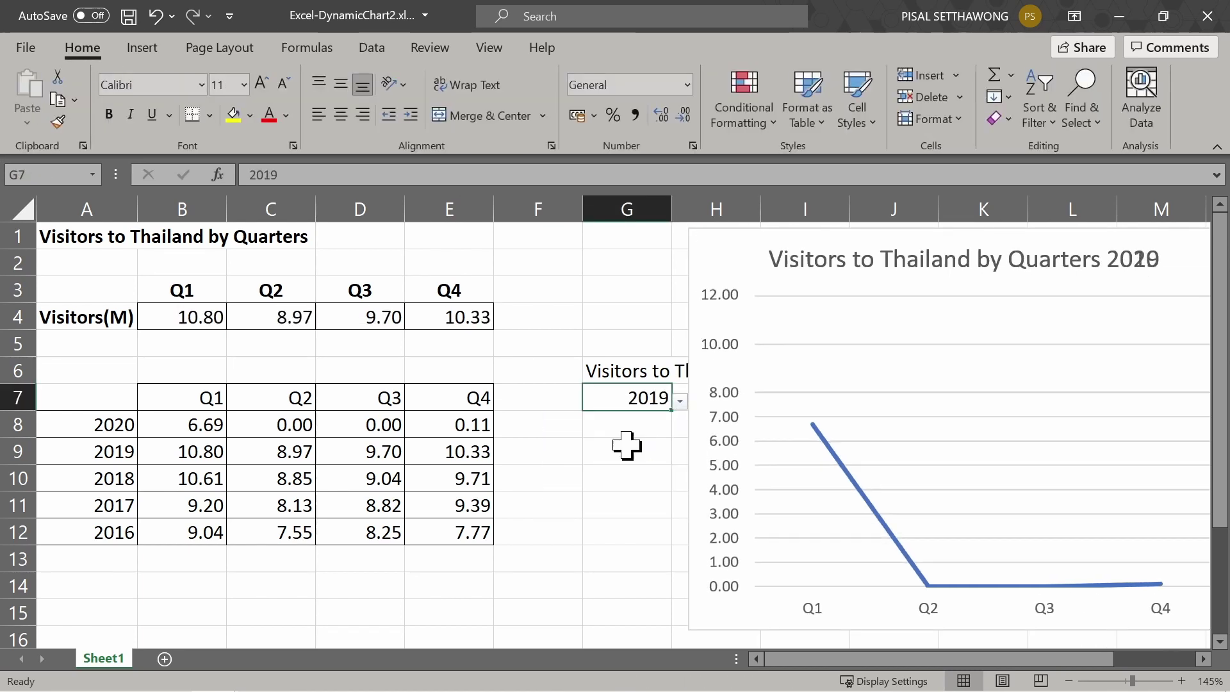
{"action": "left_click", "coordinate": [680, 402]}
{"action": "left_click", "coordinate": [619, 457]}
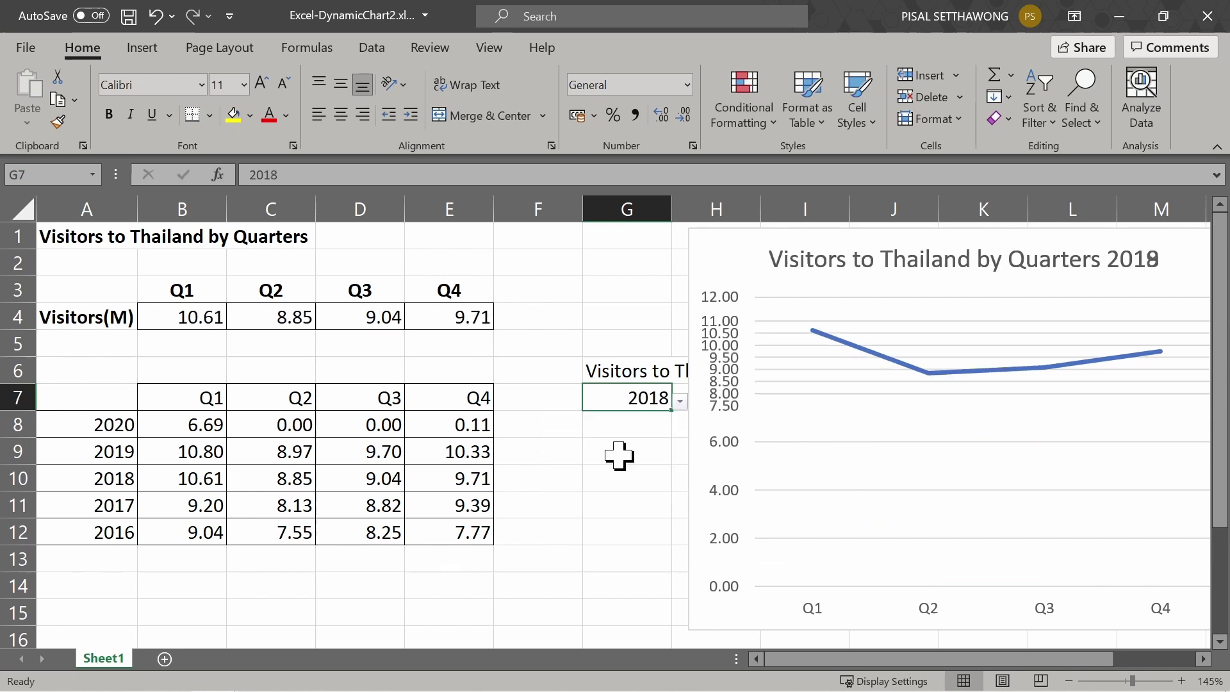
{"action": "left_click", "coordinate": [680, 401]}
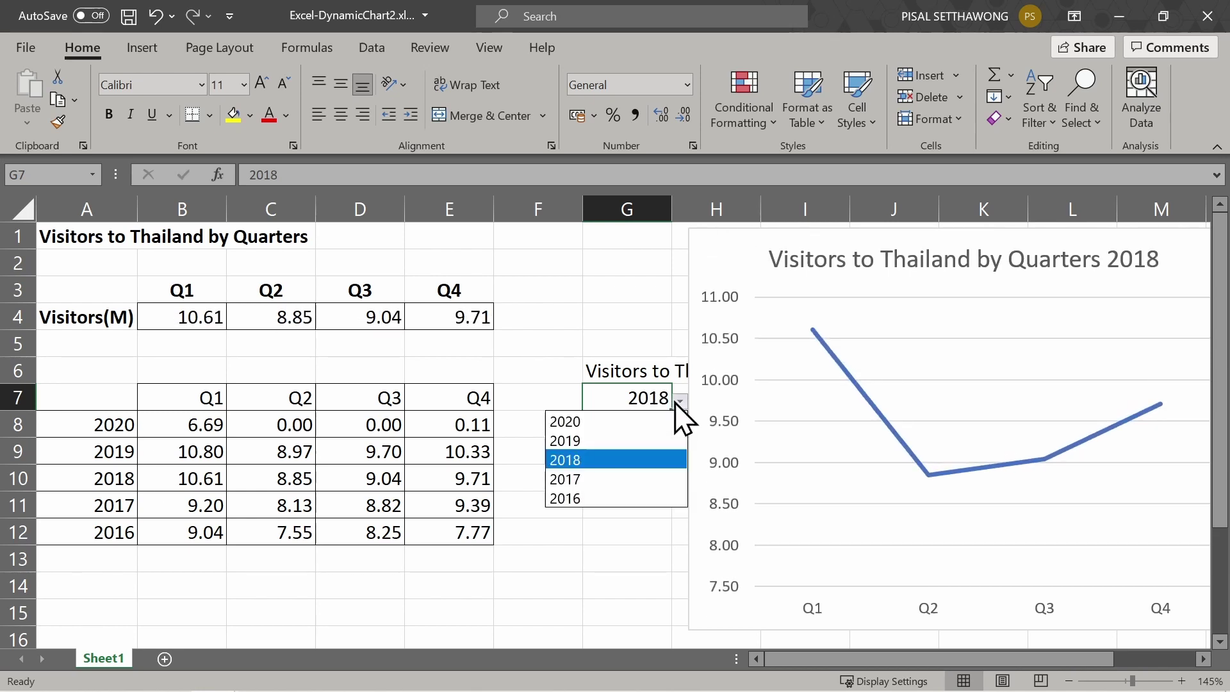
{"action": "left_click", "coordinate": [605, 481]}
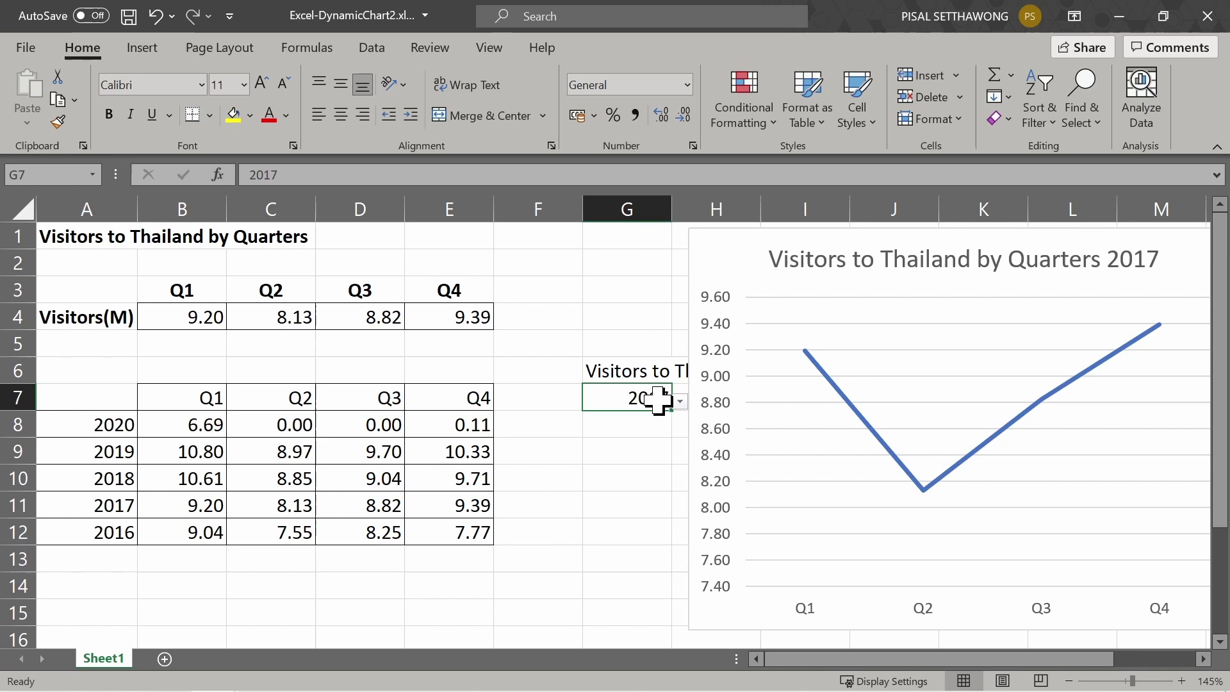
{"action": "left_click", "coordinate": [680, 401]}
{"action": "left_click", "coordinate": [618, 497]}
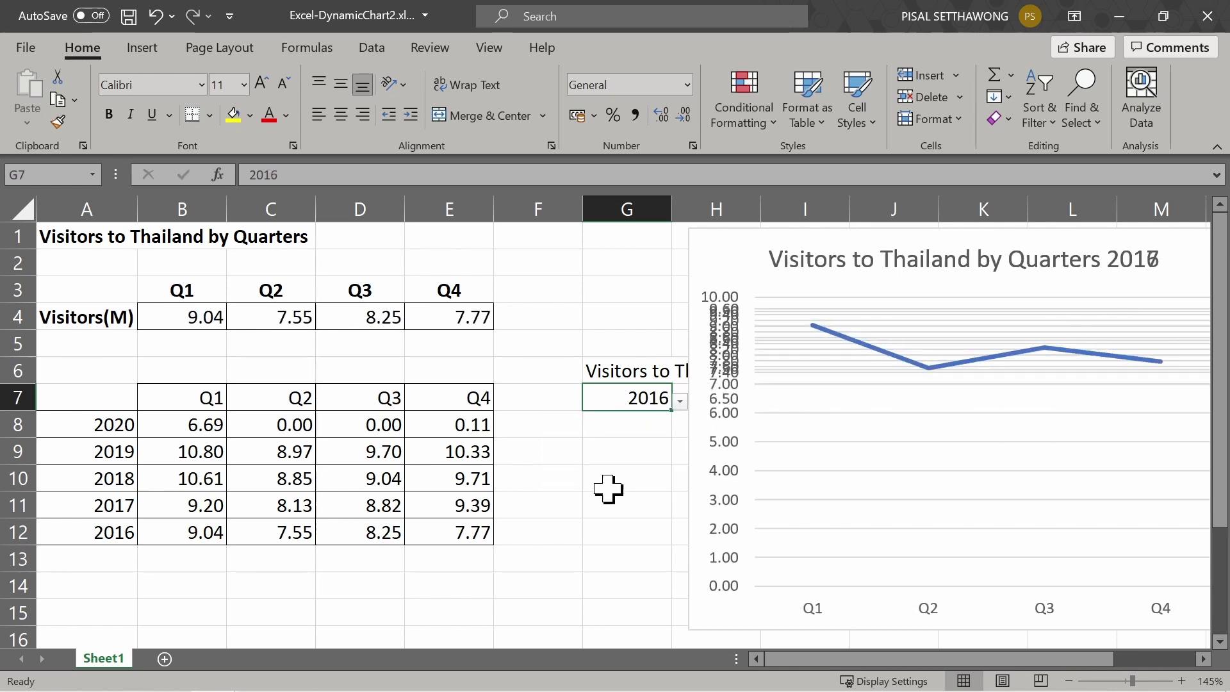
- Fix the chart's vertical axis bounds at minimum 0 and maximum 12
{"action": "right_click", "coordinate": [717, 395]}
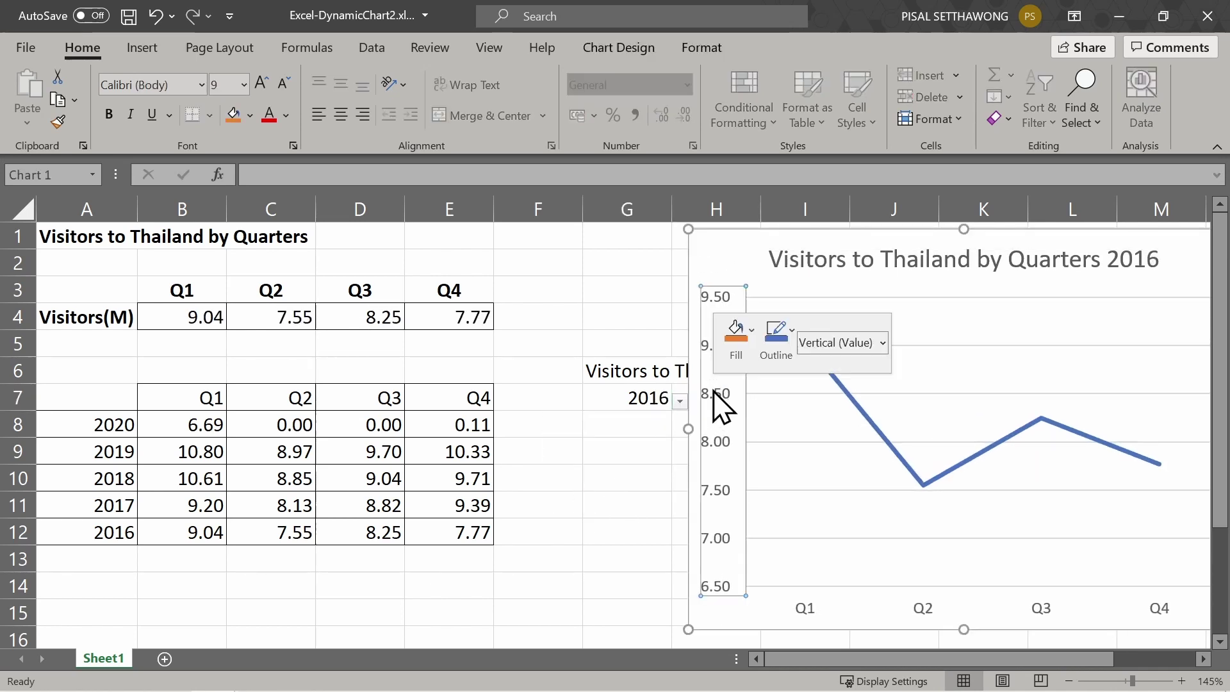
{"action": "left_click", "coordinate": [773, 625]}
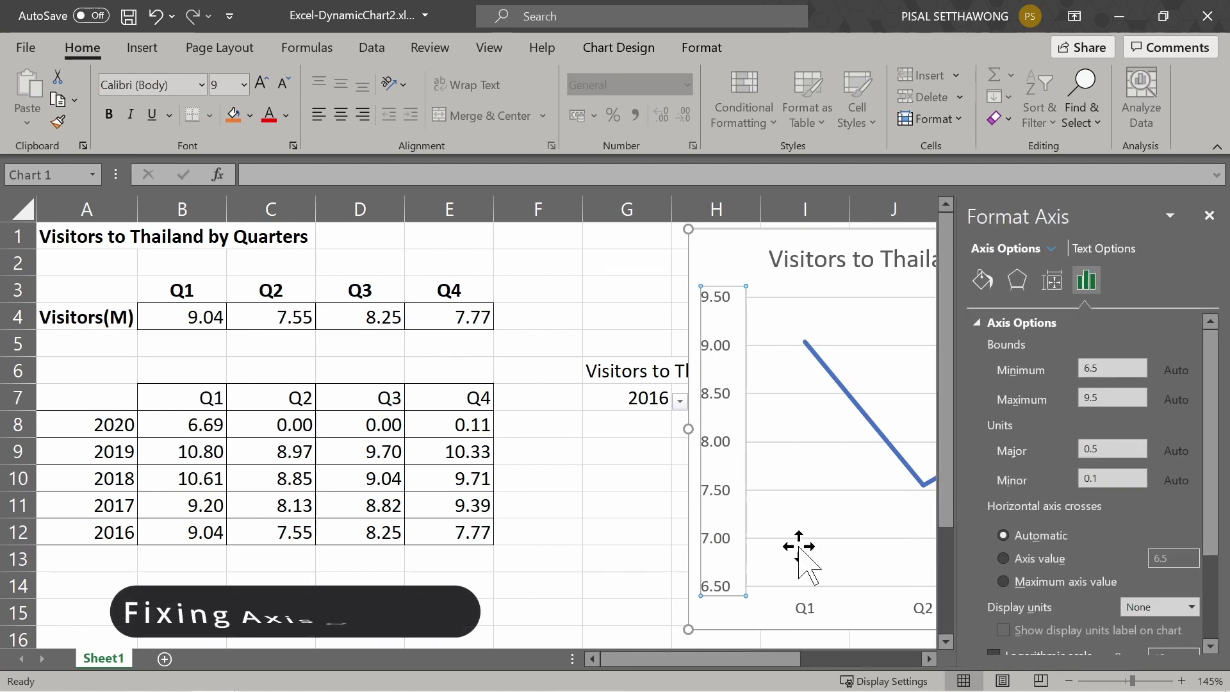
{"action": "double_click", "coordinate": [1098, 367]}
{"action": "type", "text": "0"}
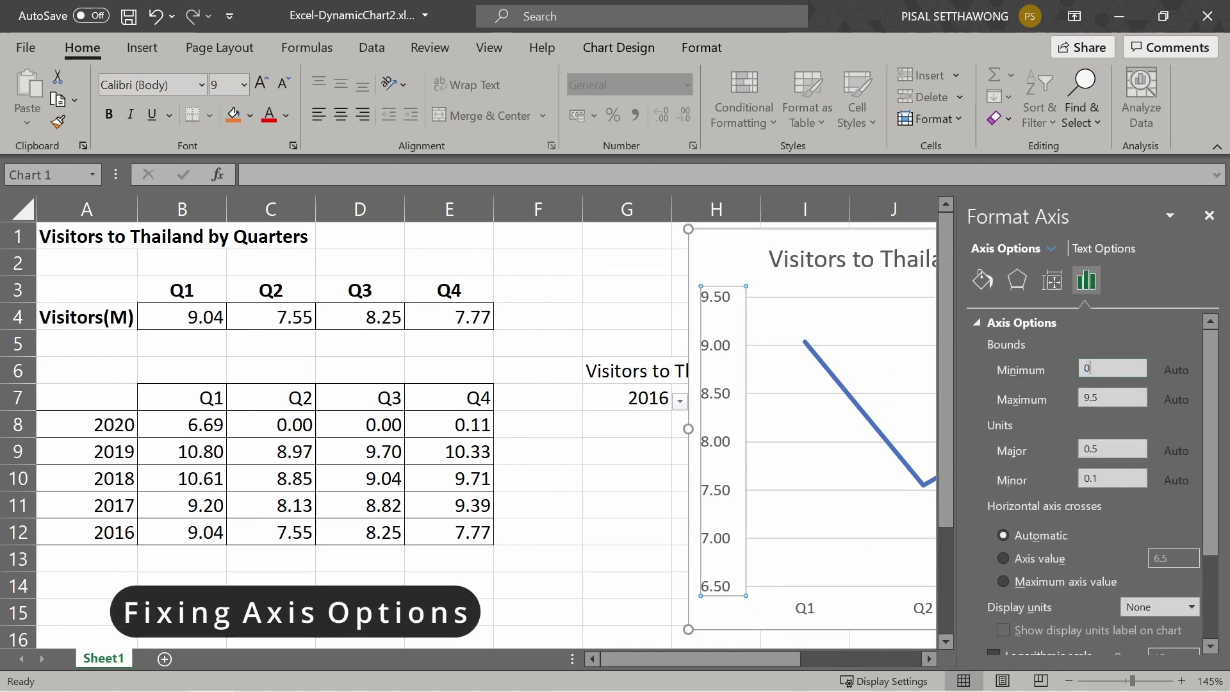
{"action": "key", "text": "Tab"}
{"action": "type", "text": "12"}
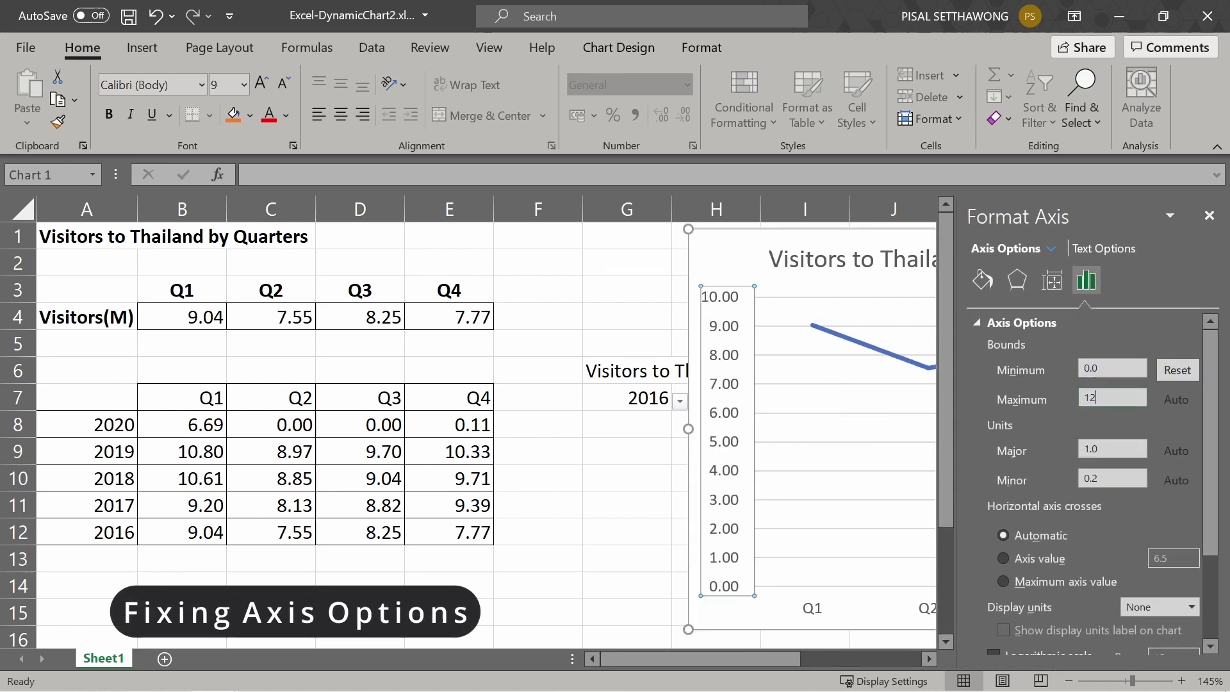
{"action": "key", "text": "Return"}
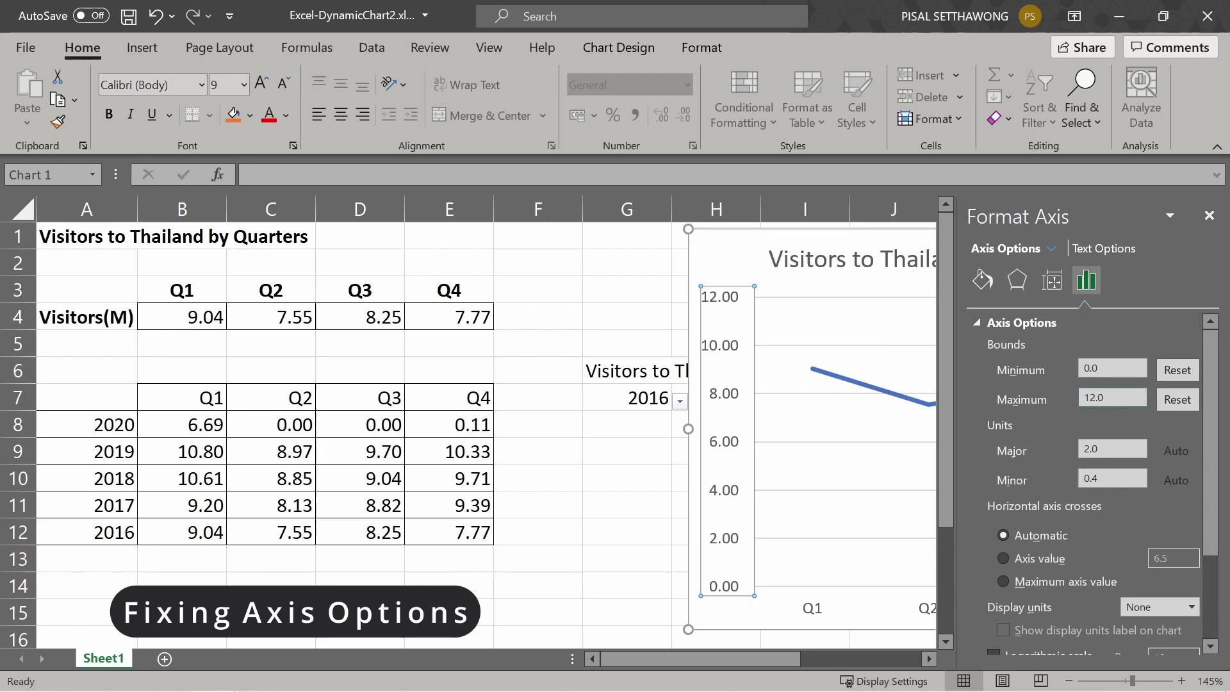
{"action": "left_click", "coordinate": [1209, 216]}
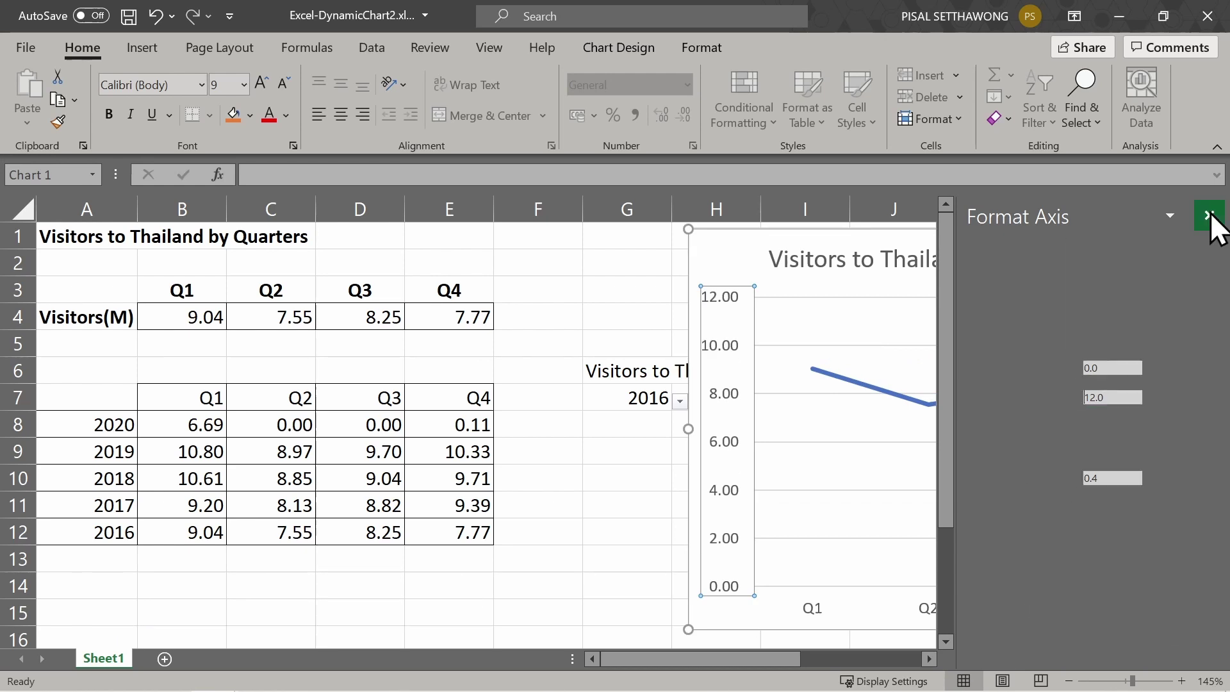
- Step G7's year through 2017, 2018 and 2019 to watch the chart update
{"action": "left_click", "coordinate": [681, 403]}
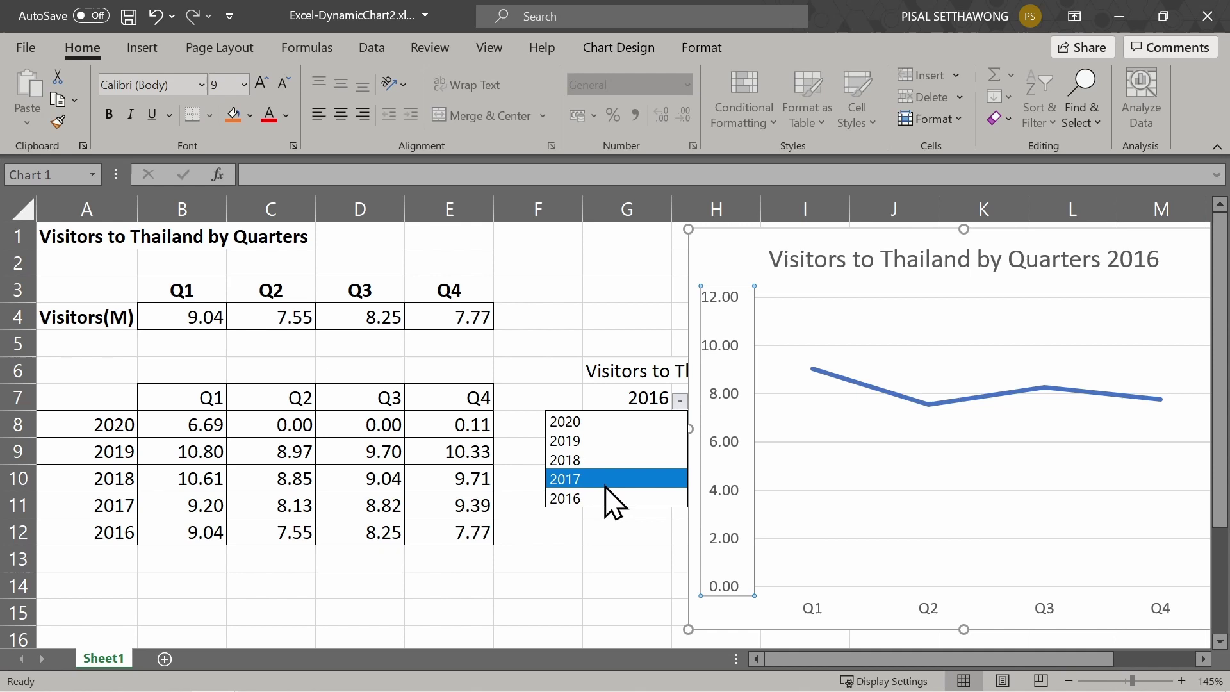
{"action": "left_click", "coordinate": [606, 480]}
{"action": "left_click", "coordinate": [681, 402]}
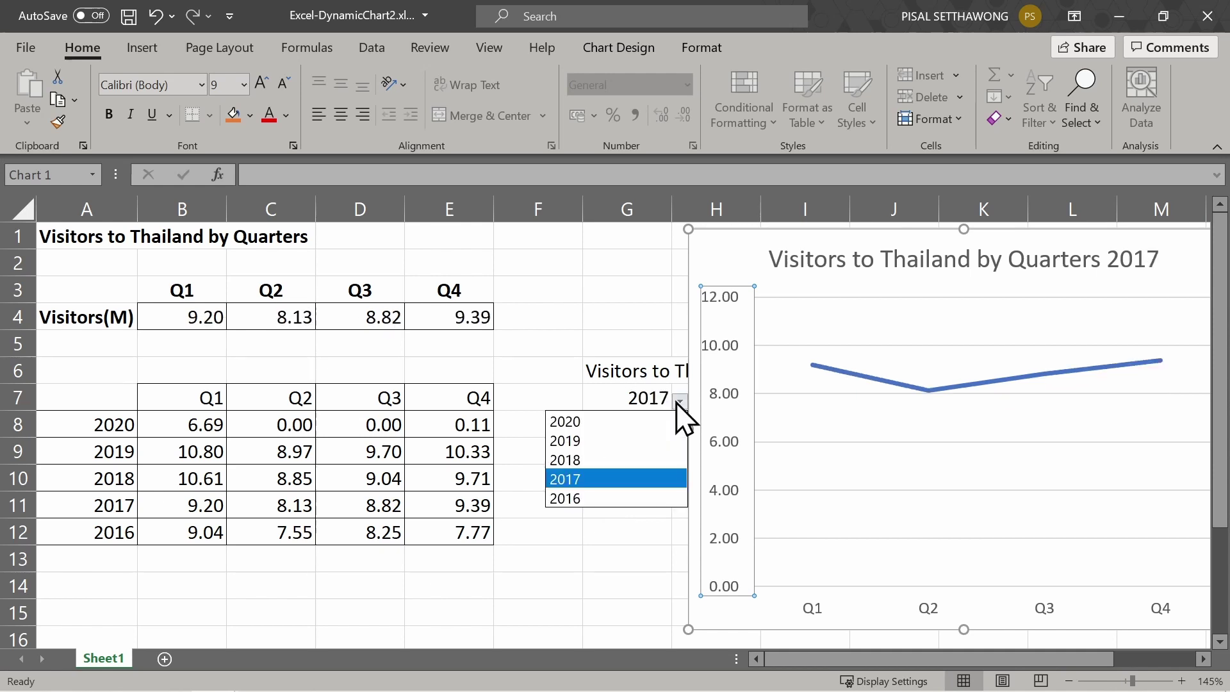
{"action": "left_click", "coordinate": [599, 455]}
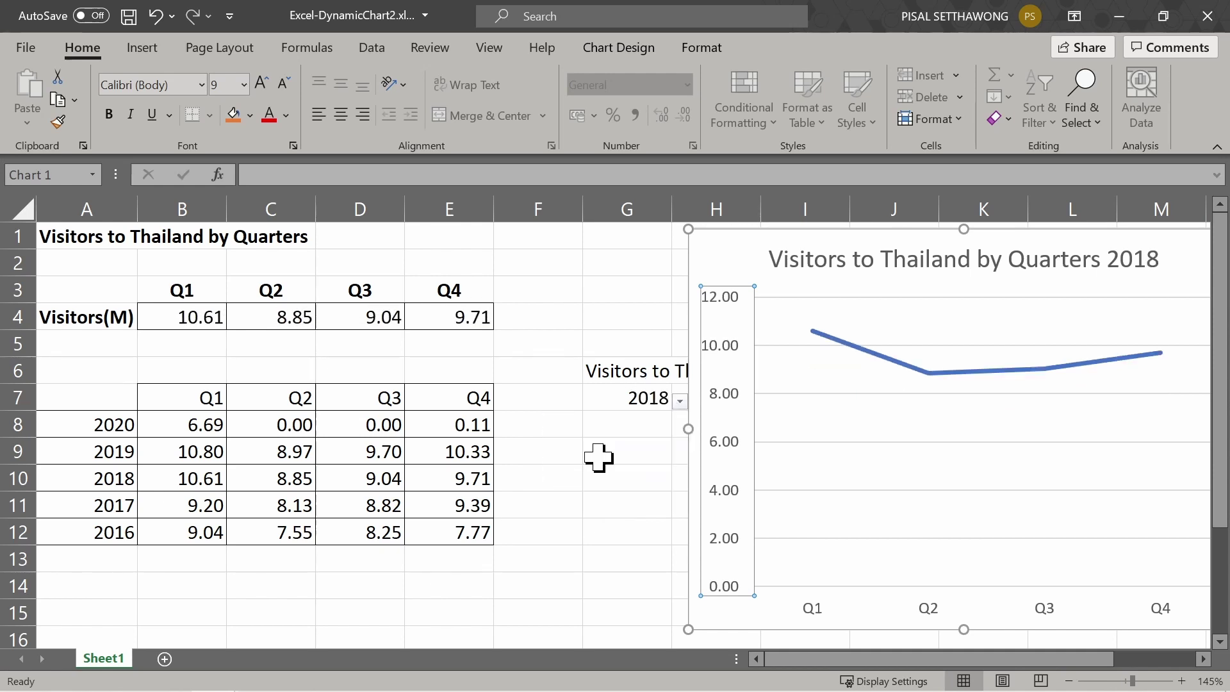
{"action": "left_click", "coordinate": [678, 404]}
{"action": "left_click", "coordinate": [623, 437]}
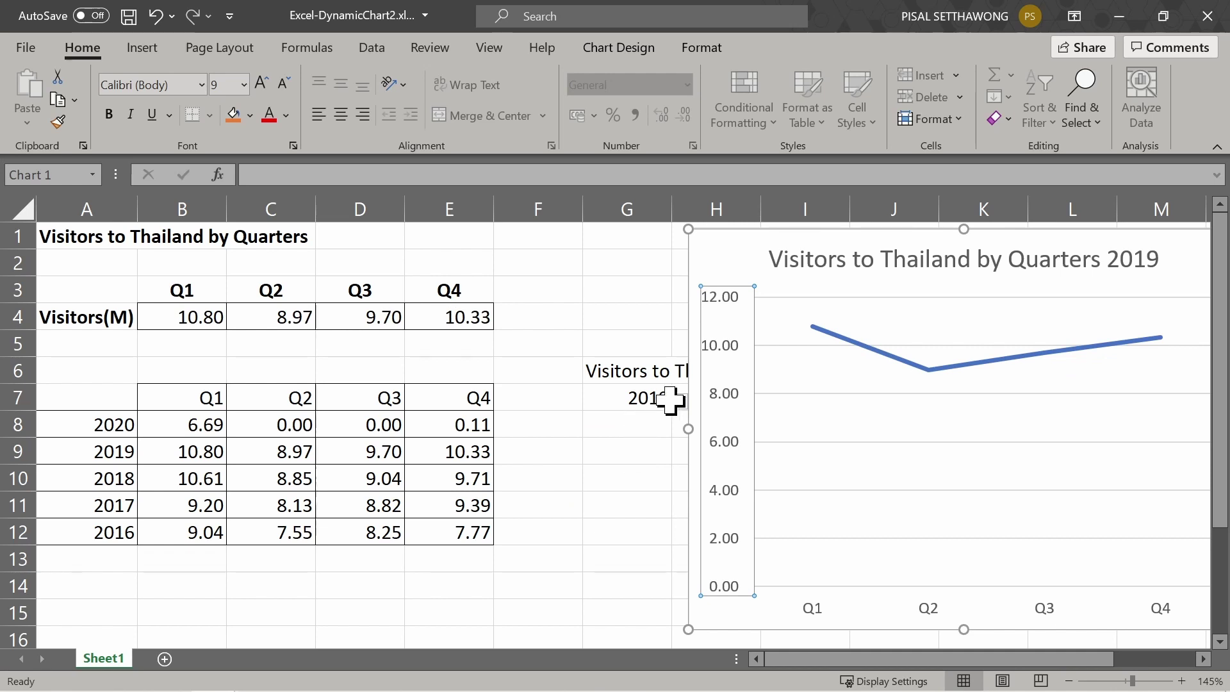
{"action": "left_click", "coordinate": [671, 401]}
- Set G7 to 2020 and enter the label 'vs' in G8
{"action": "left_click", "coordinate": [660, 424]}
{"action": "type", "text": "vs"}
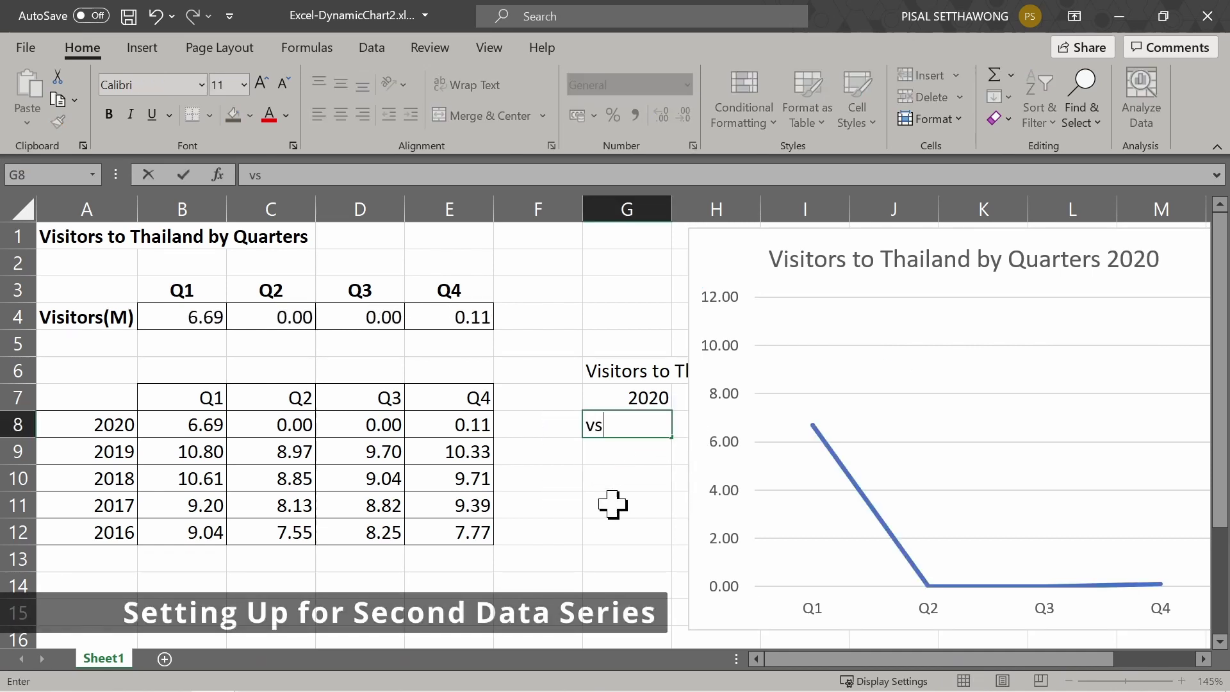
{"action": "left_click", "coordinate": [613, 504]}
- Copy the year drop-down from G7 to G9 and choose 2018 there
{"action": "left_click", "coordinate": [637, 394]}
{"action": "key", "text": "ctrl+c"}
{"action": "left_click", "coordinate": [636, 442]}
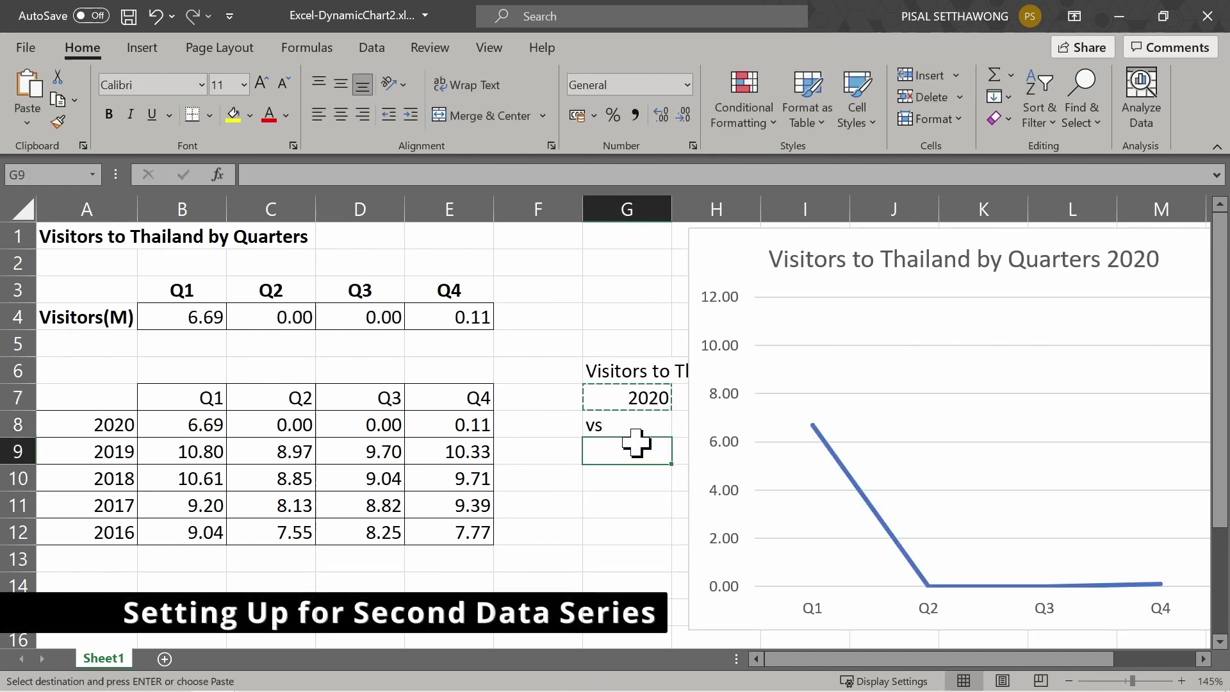
{"action": "key", "text": "ctrl+v"}
{"action": "left_click", "coordinate": [679, 452]}
{"action": "left_click", "coordinate": [634, 489]}
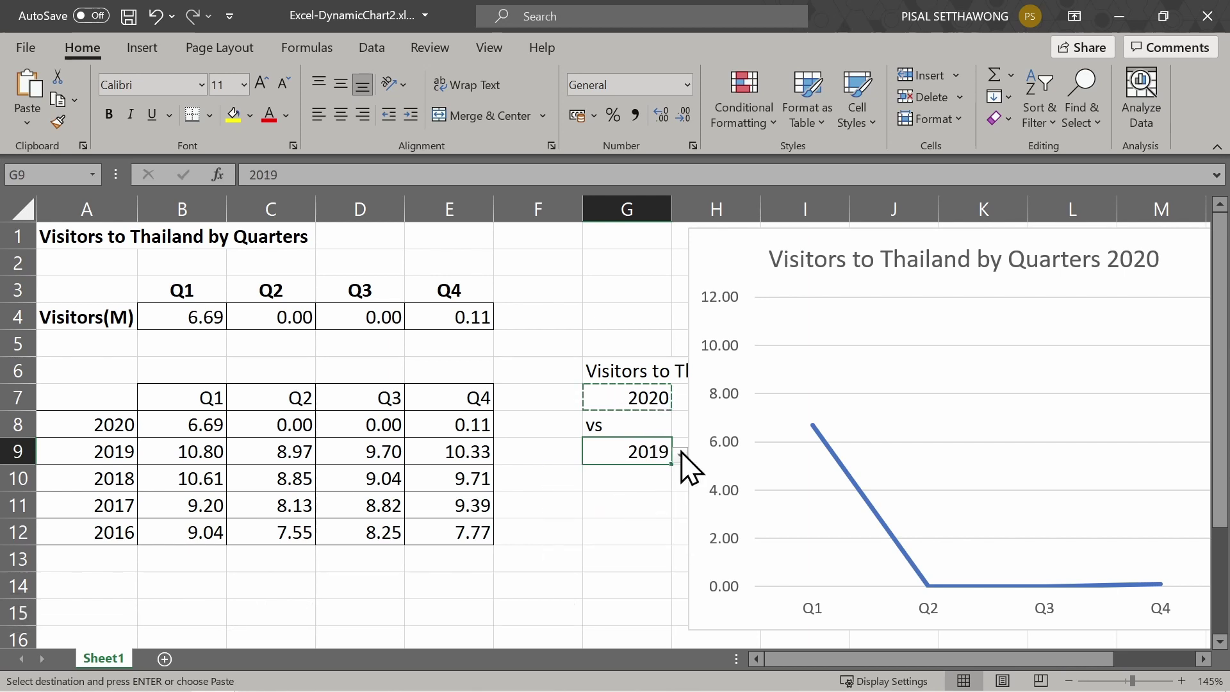
{"action": "left_click", "coordinate": [680, 452]}
{"action": "left_click", "coordinate": [631, 512]}
{"action": "key", "text": "Up"}
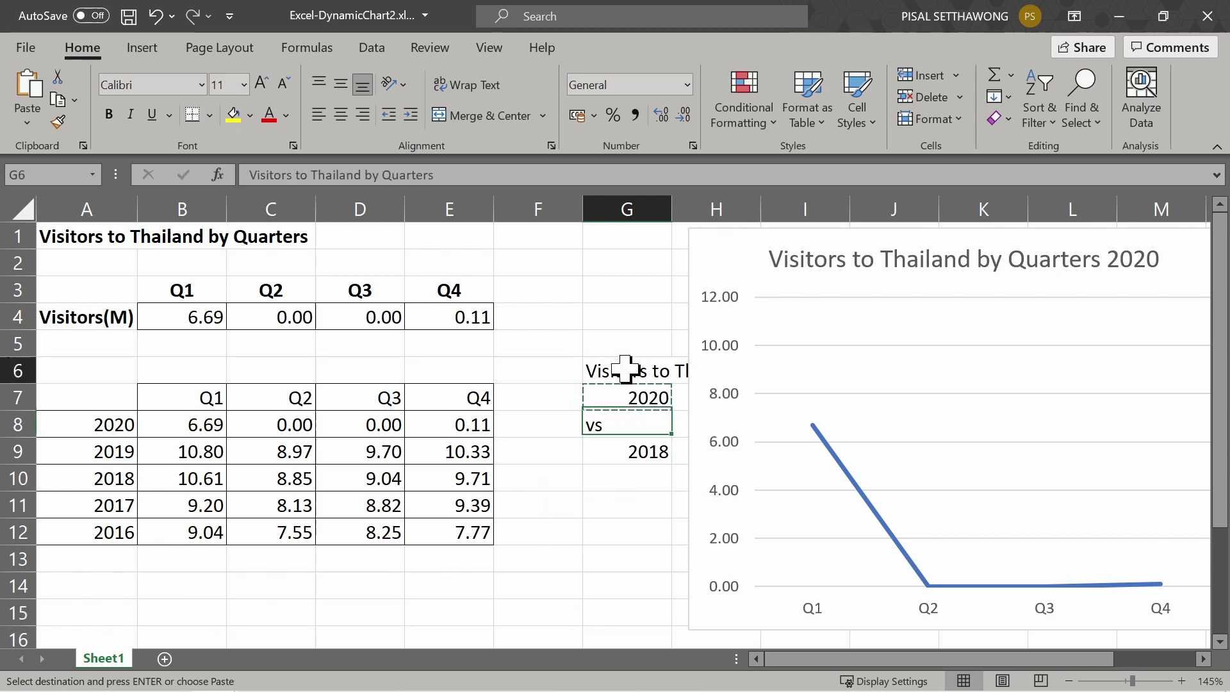
- Left-align G6:G9 and copy the Visitors(M) label from A4 to A5
{"action": "left_click_drag", "start_coordinate": [625, 369], "coordinate": [629, 450]}
{"action": "left_click", "coordinate": [318, 115]}
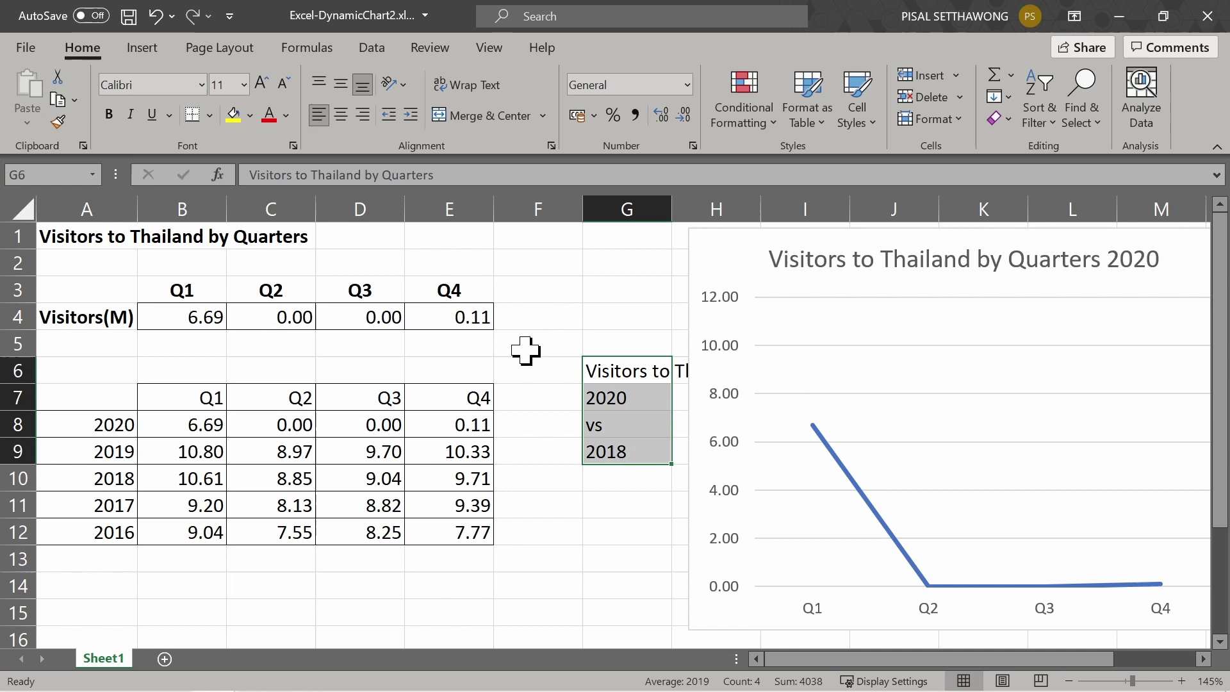
{"action": "left_click", "coordinate": [86, 321]}
{"action": "key", "text": "ctrl+c"}
{"action": "left_click", "coordinate": [90, 343]}
{"action": "key", "text": "ctrl+v"}
- Copy the B4:E4 lookup formulas into B5:E5 and begin editing B5
{"action": "left_click_drag", "start_coordinate": [209, 316], "coordinate": [452, 316]}
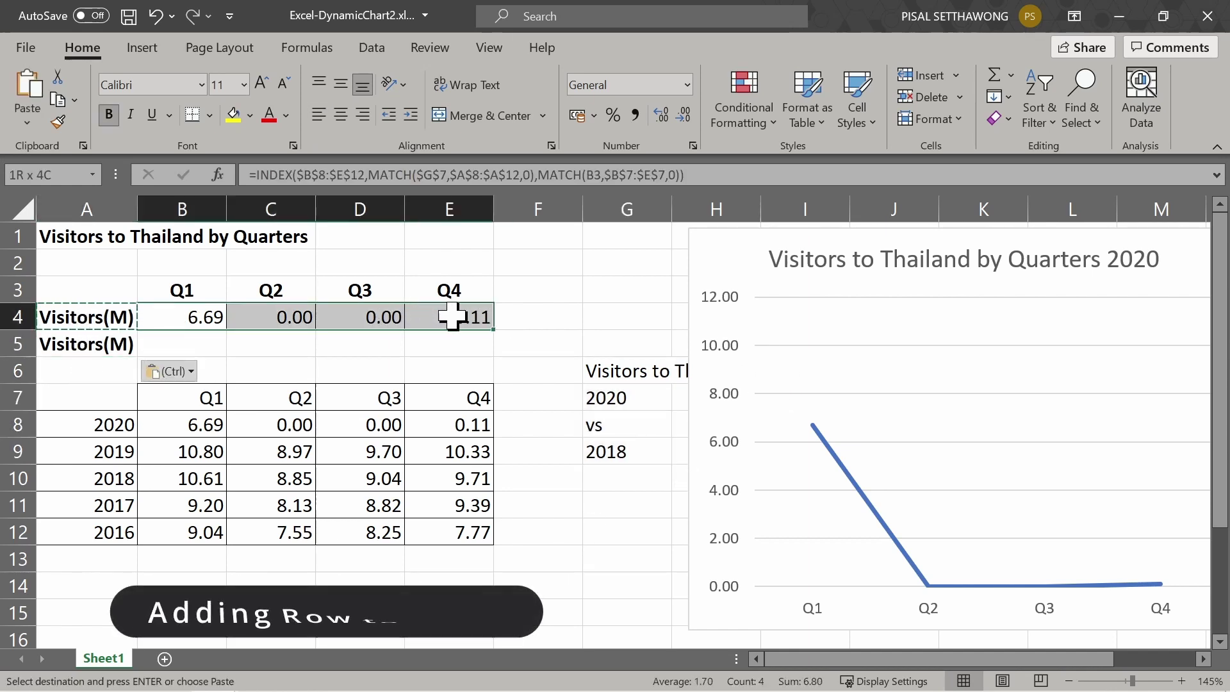
{"action": "key", "text": "ctrl+c"}
{"action": "left_click", "coordinate": [179, 343]}
{"action": "key", "text": "ctrl+v"}
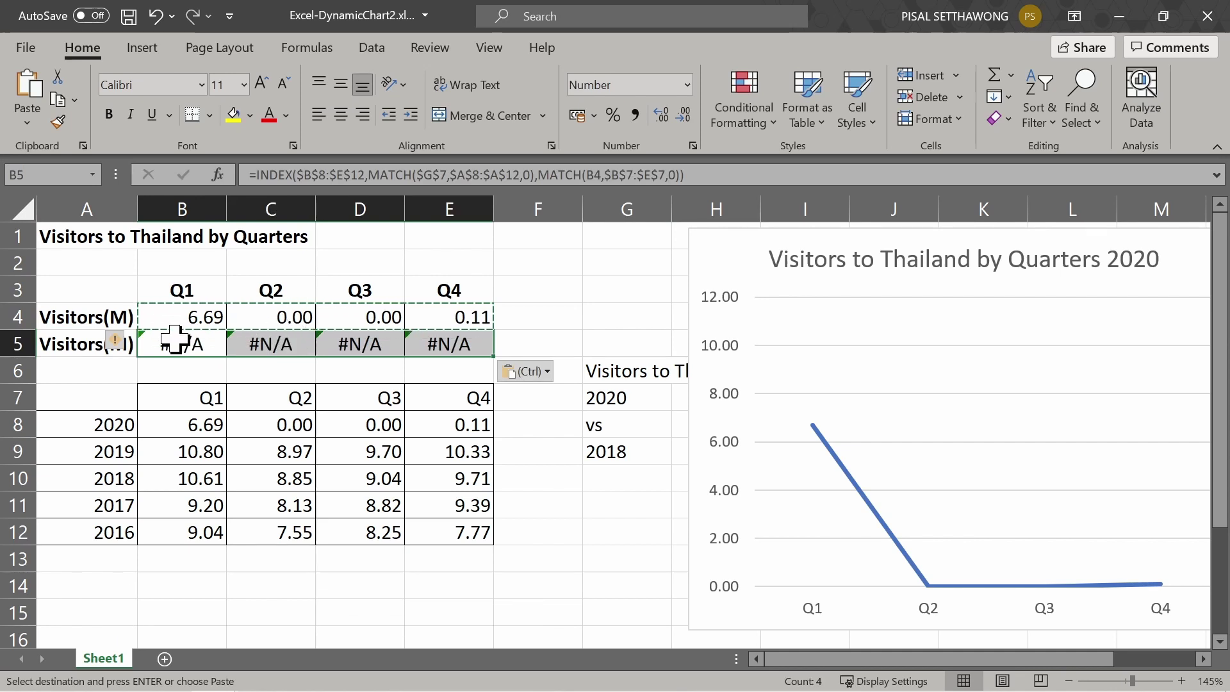
{"action": "double_click", "coordinate": [175, 338]}
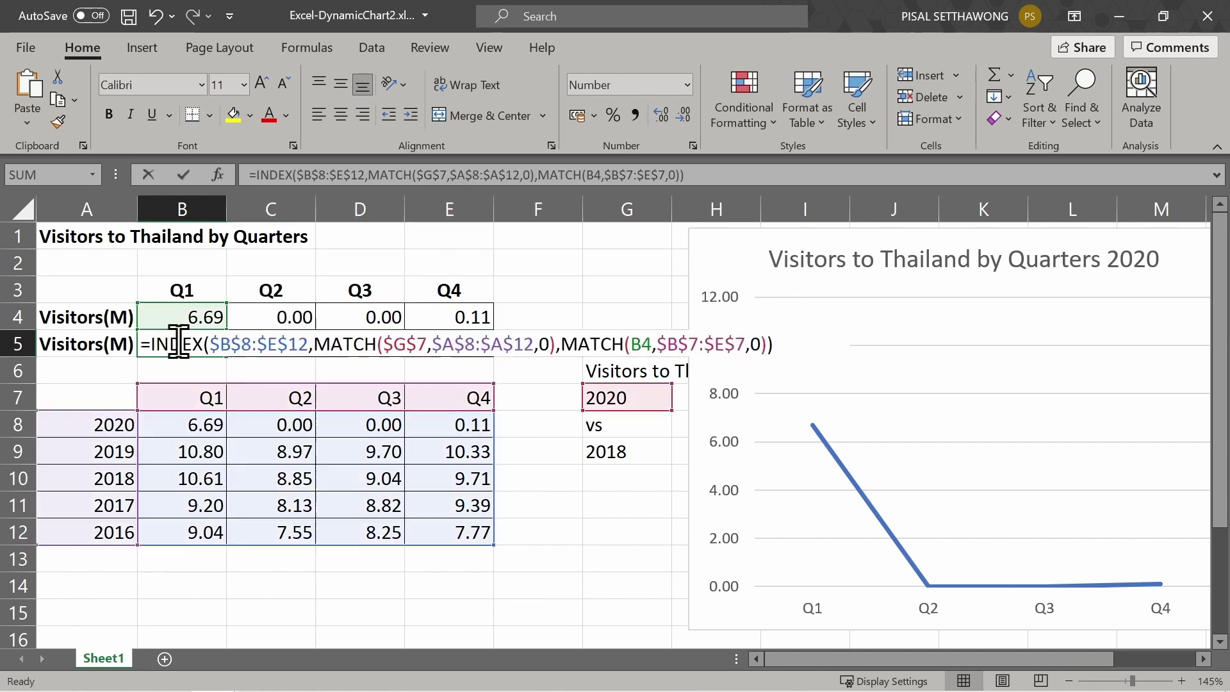
- Point B5 at $G$9 and B3, then fill to E5 showing 10.61, 8.85, 9.04, 9.71
{"action": "double_click", "coordinate": [424, 344]}
{"action": "type", "text": "9"}
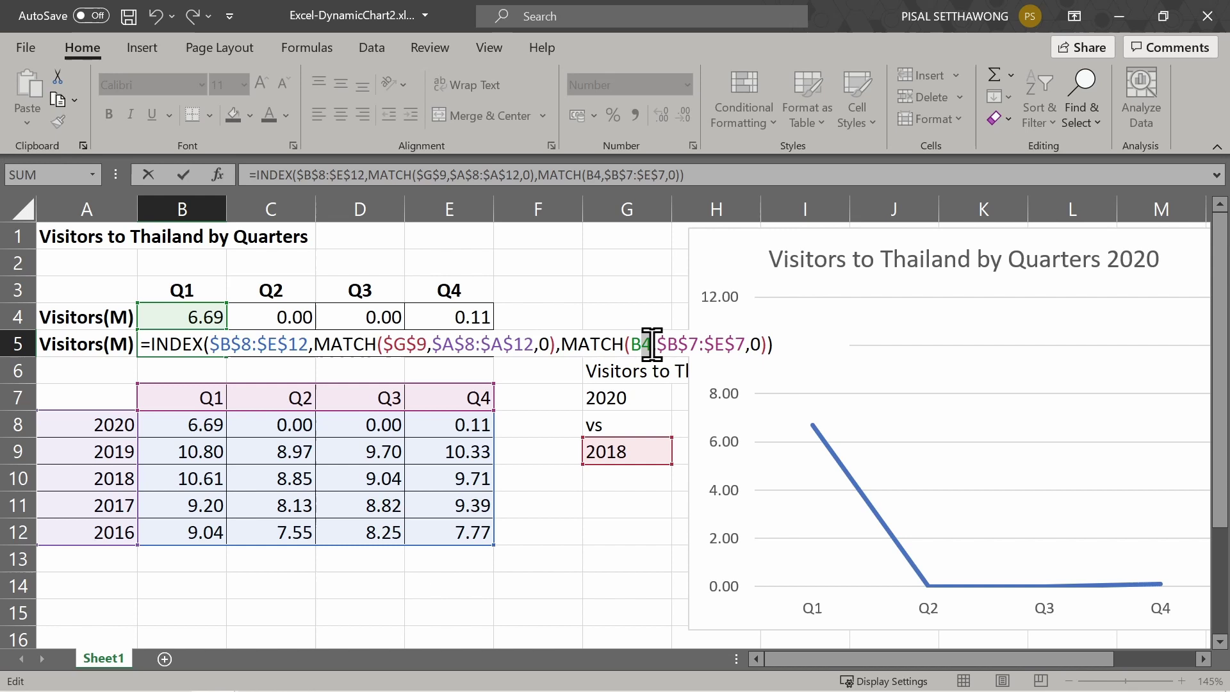
{"action": "double_click", "coordinate": [647, 344]}
{"action": "type", "text": "3"}
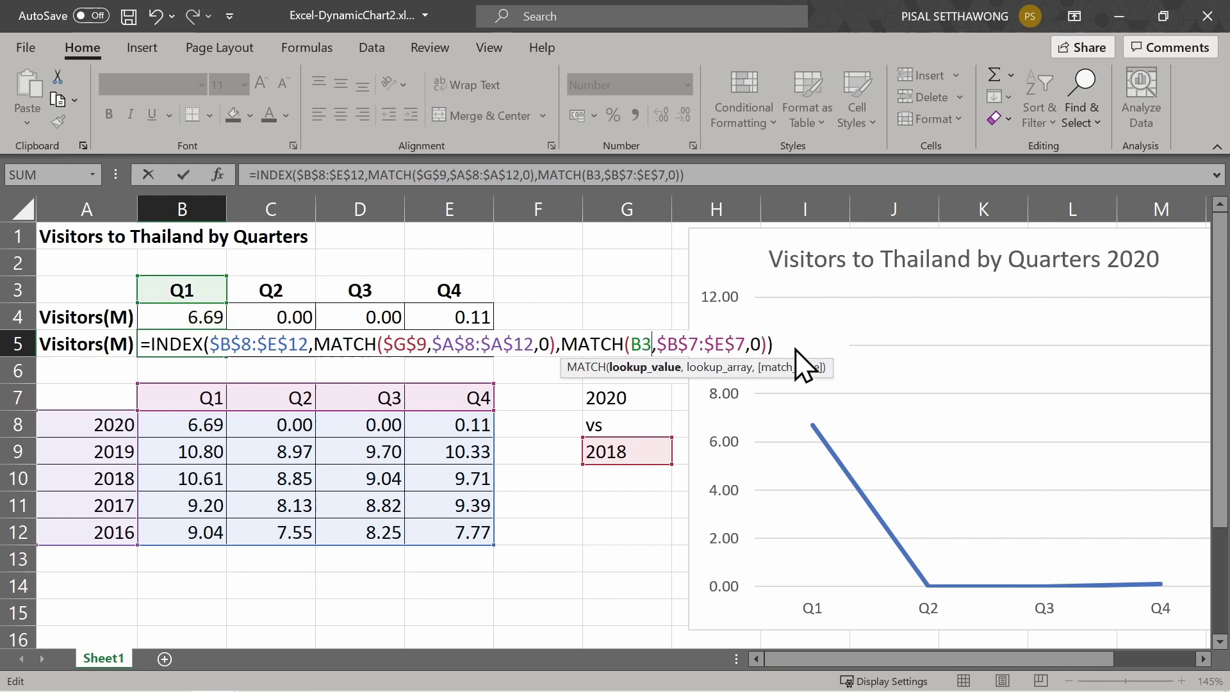
{"action": "key", "text": "Return"}
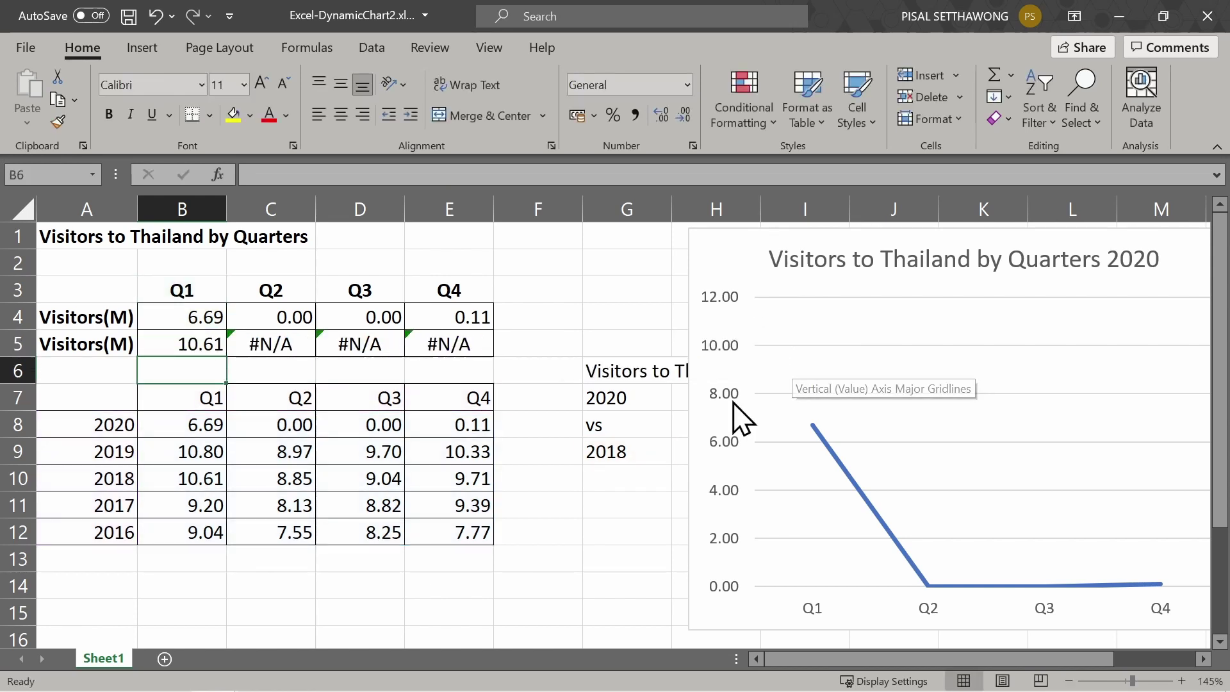
{"action": "left_click", "coordinate": [192, 344]}
{"action": "key", "text": "ctrl+c"}
{"action": "left_click_drag", "start_coordinate": [246, 350], "coordinate": [449, 344]}
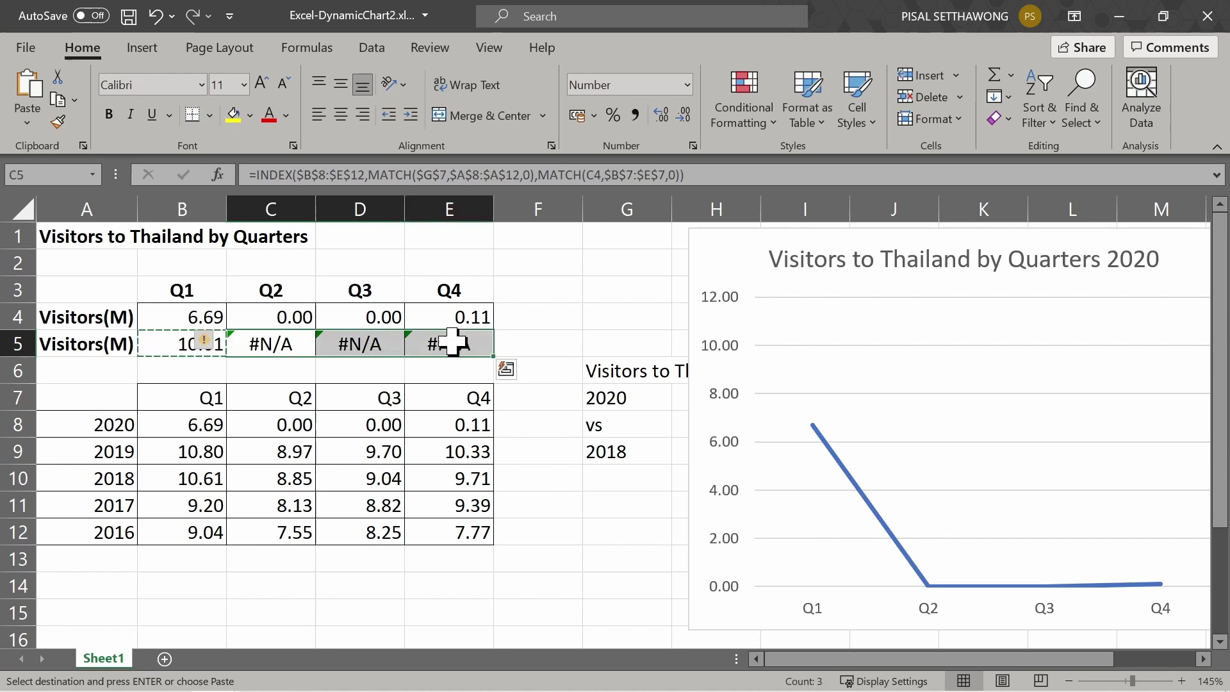
{"action": "key", "text": "ctrl+v"}
- Delete the old single-year line chart
{"action": "left_click", "coordinate": [615, 577]}
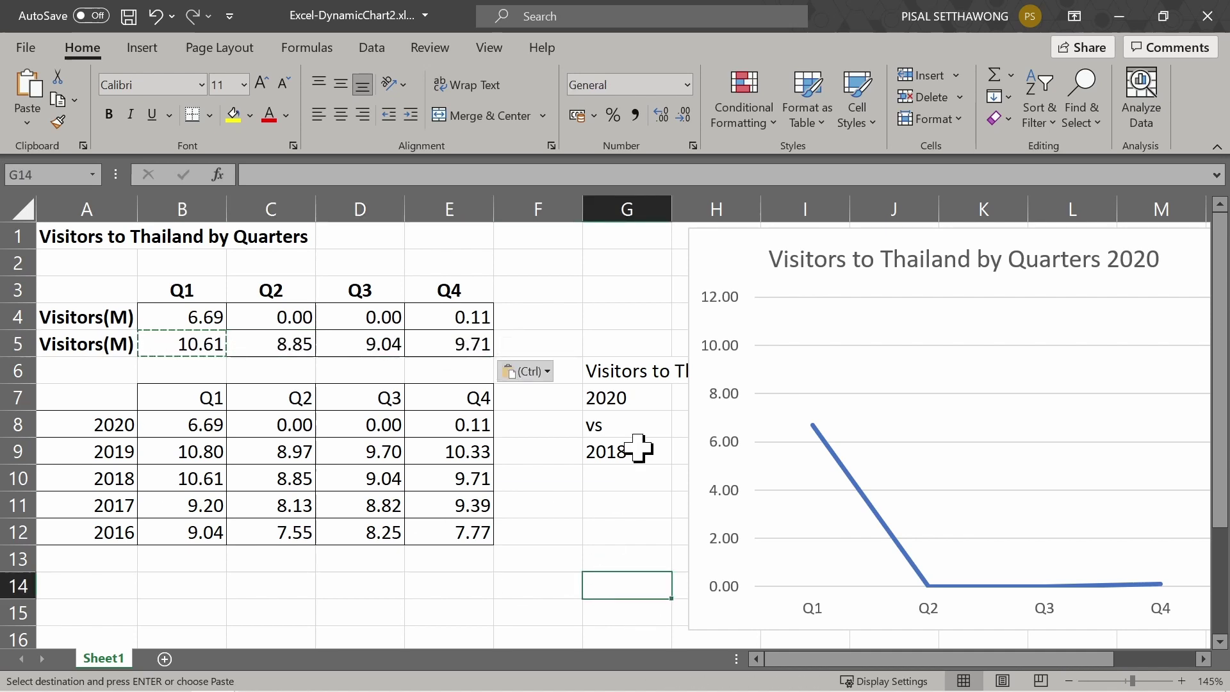
{"action": "left_click", "coordinate": [723, 256]}
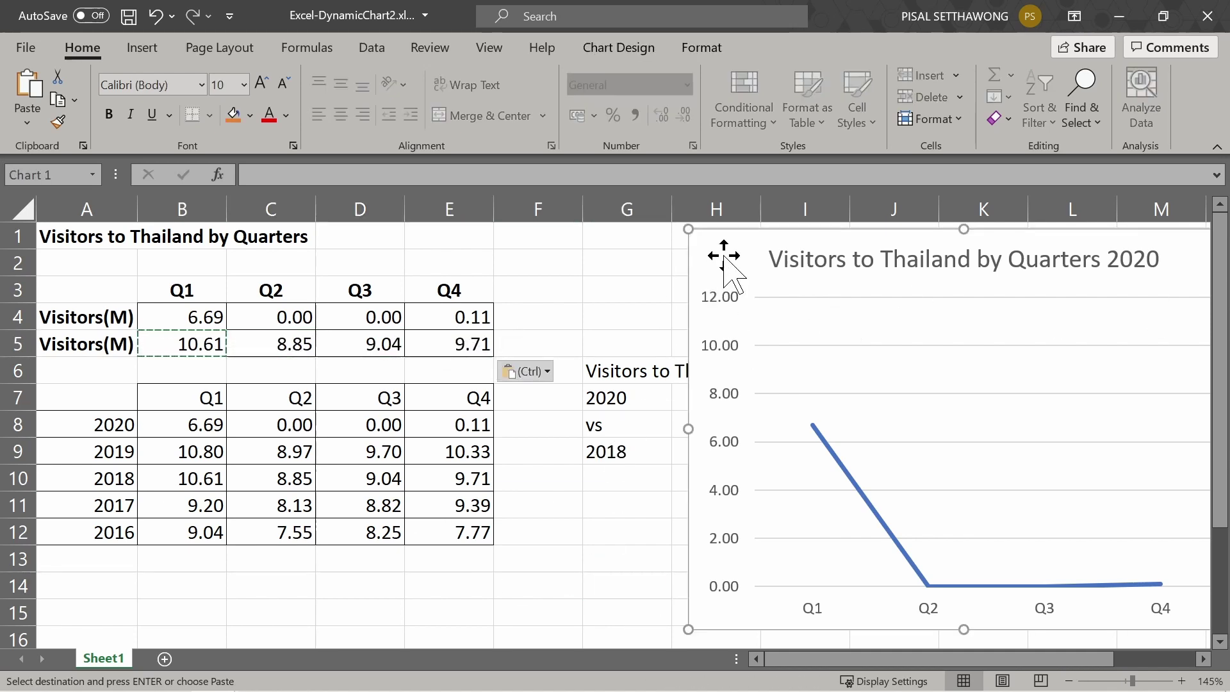
{"action": "key", "text": "Delete"}
- Insert a recommended line chart of B3:E5 and move it to the right of the tables
{"action": "left_click_drag", "start_coordinate": [182, 290], "coordinate": [455, 348]}
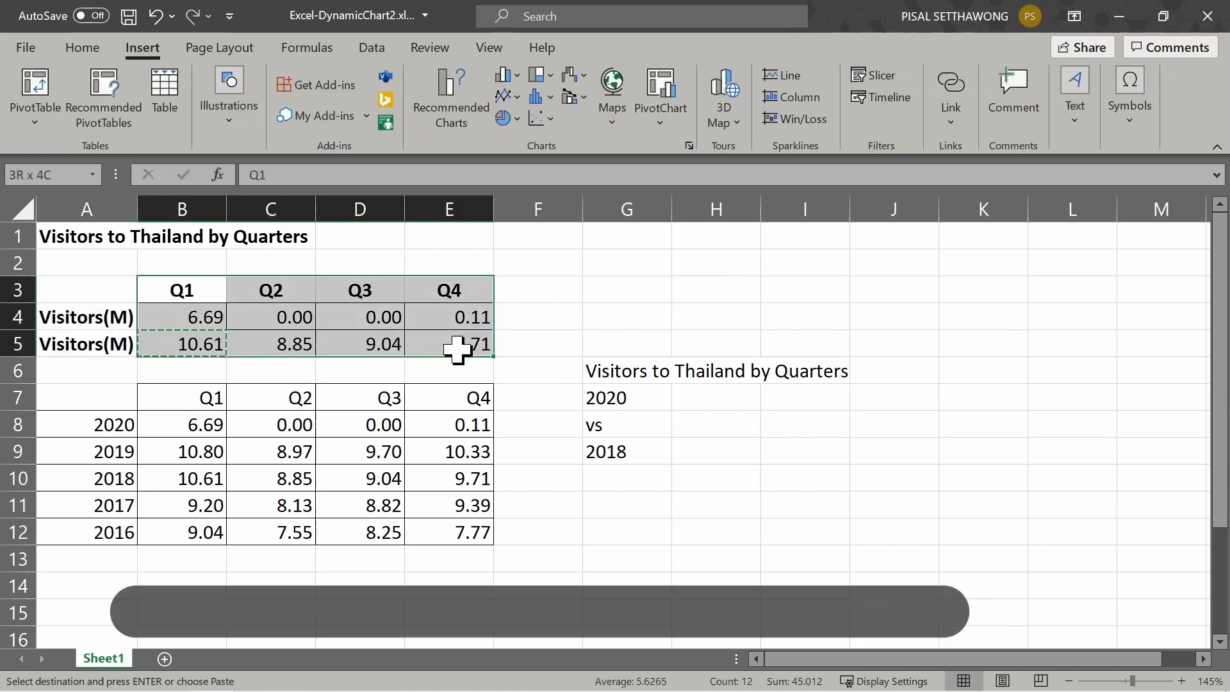
{"action": "left_click", "coordinate": [452, 83]}
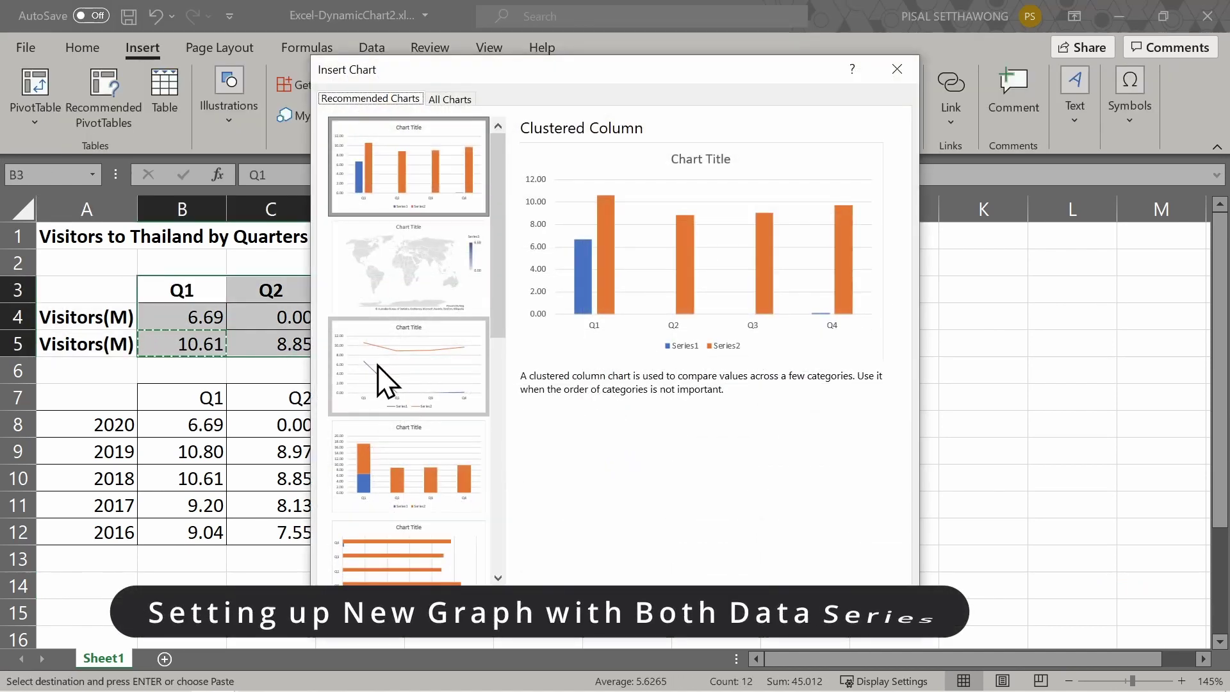
{"action": "left_click", "coordinate": [396, 340]}
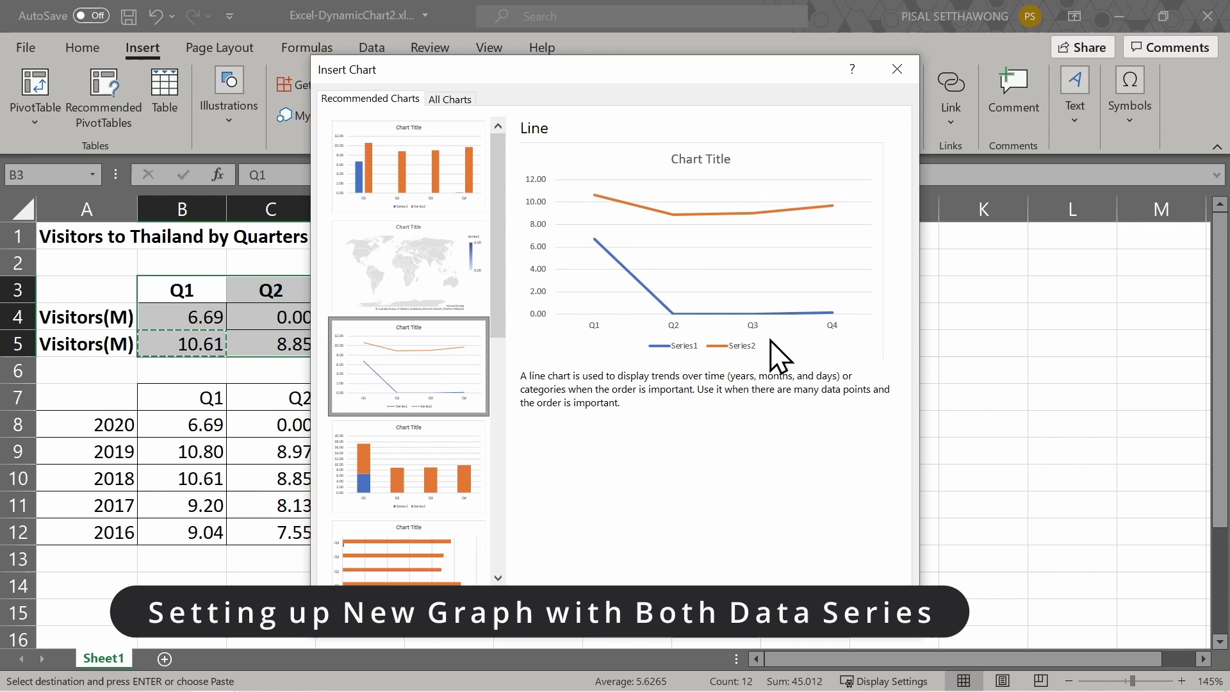
{"action": "left_click", "coordinate": [801, 647]}
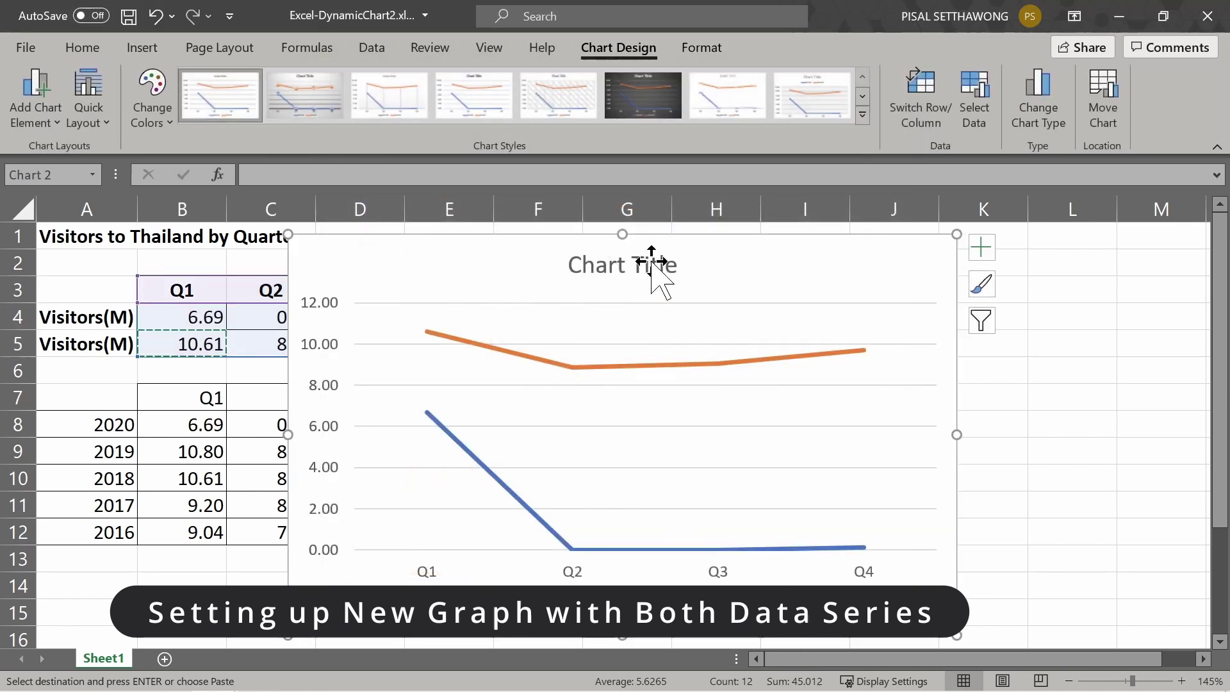
{"action": "mouse_move", "coordinate": [659, 266]}
{"action": "left_mouse_down"}
{"action": "mouse_move", "coordinate": [808, 253]}
{"action": "mouse_move", "coordinate": [679, 260]}
{"action": "left_mouse_up"}
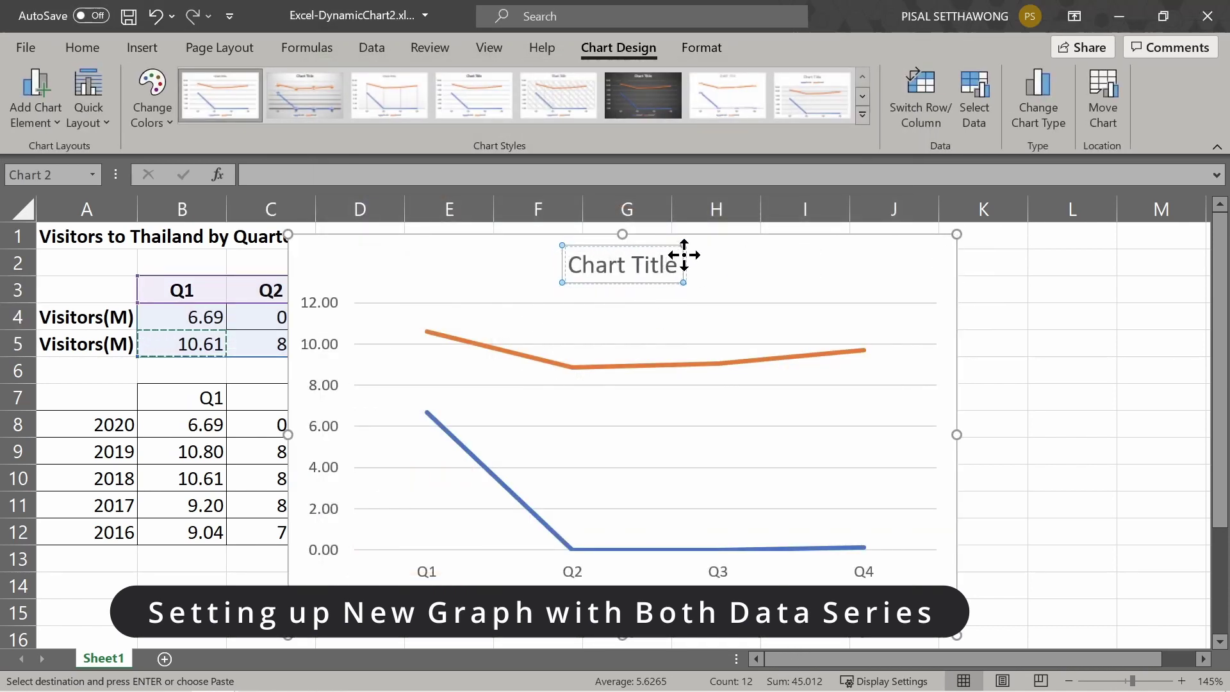
{"action": "left_click_drag", "start_coordinate": [763, 255], "coordinate": [1029, 244]}
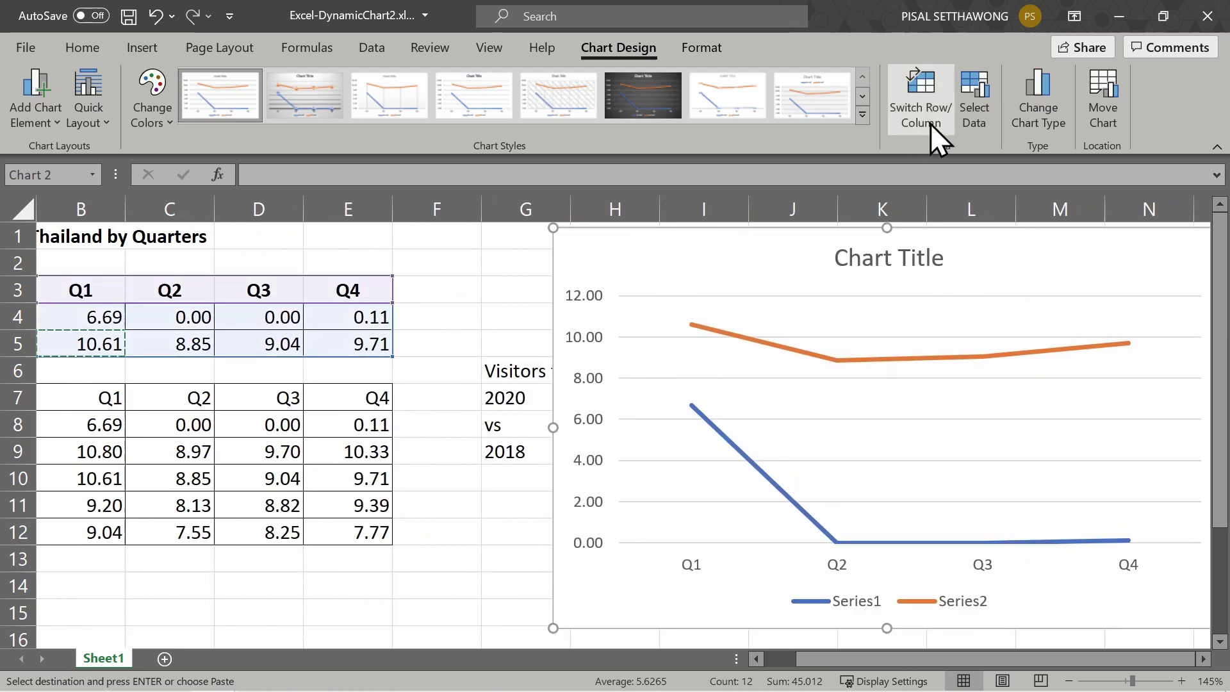
- In Select Data, set Series1's name to the year cell G7
{"action": "left_click", "coordinate": [978, 88]}
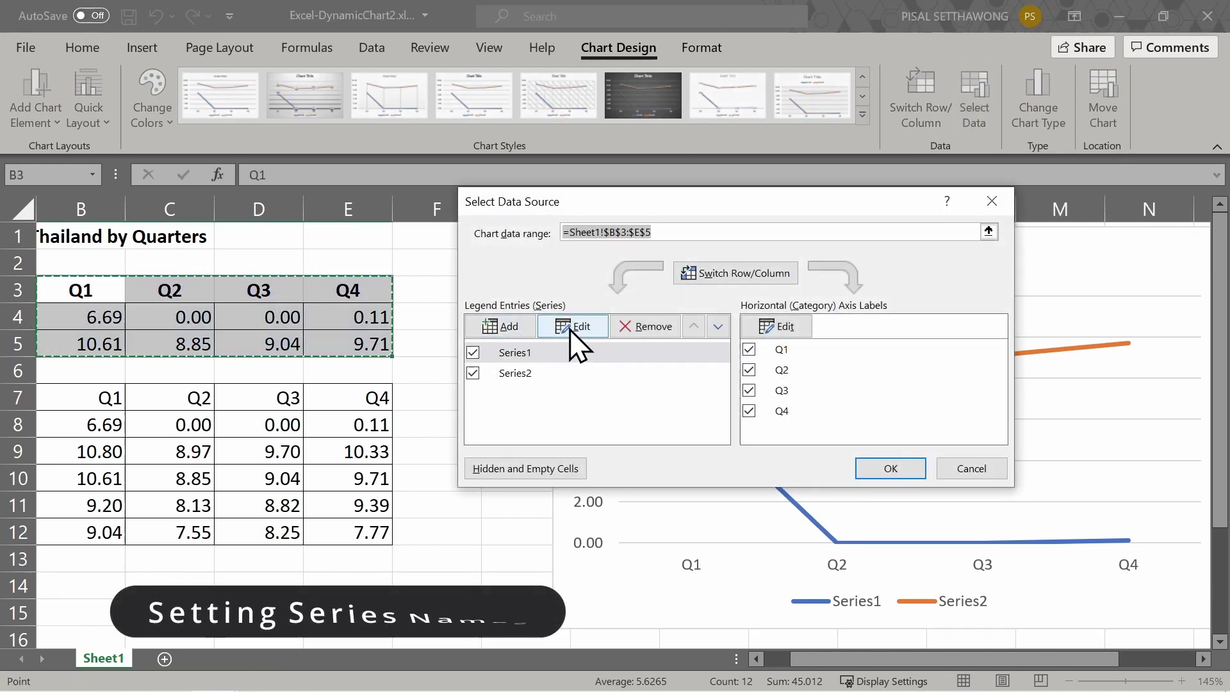
{"action": "left_click", "coordinate": [588, 327]}
{"action": "left_click", "coordinate": [777, 323]}
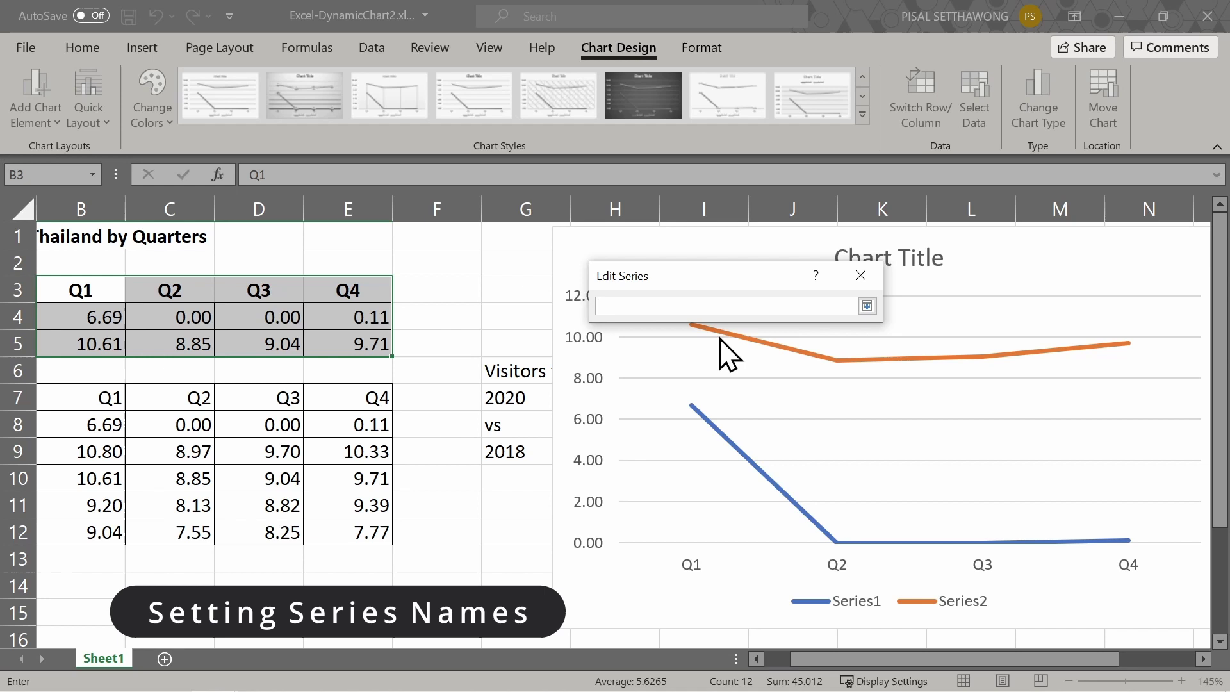
{"action": "left_click", "coordinate": [509, 395]}
{"action": "left_click", "coordinate": [866, 306]}
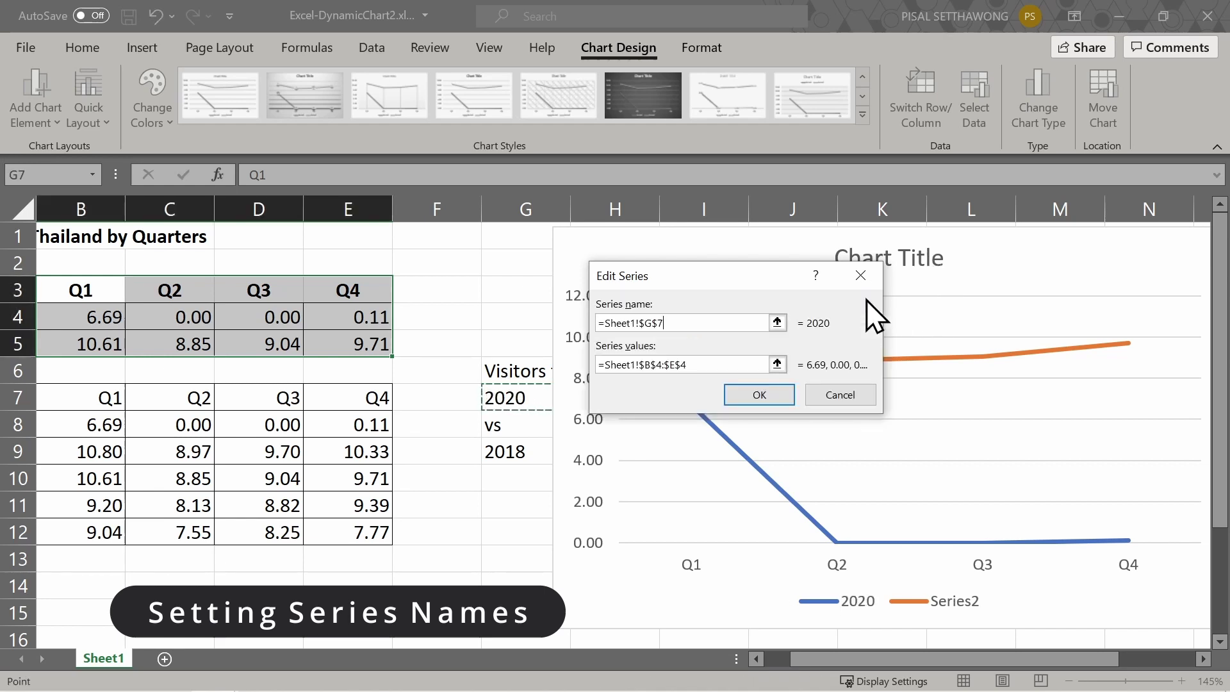
{"action": "left_click", "coordinate": [775, 394]}
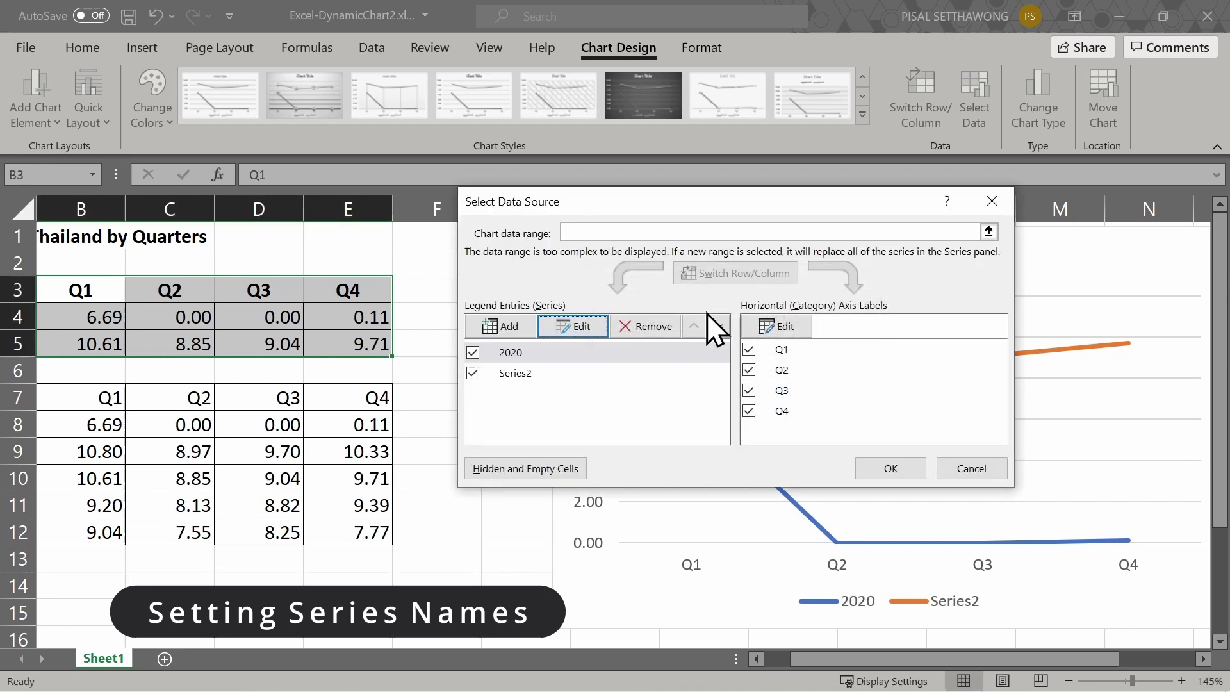
- Set Series2's name to the year cell G9
{"action": "left_click", "coordinate": [527, 375]}
{"action": "left_click", "coordinate": [573, 327]}
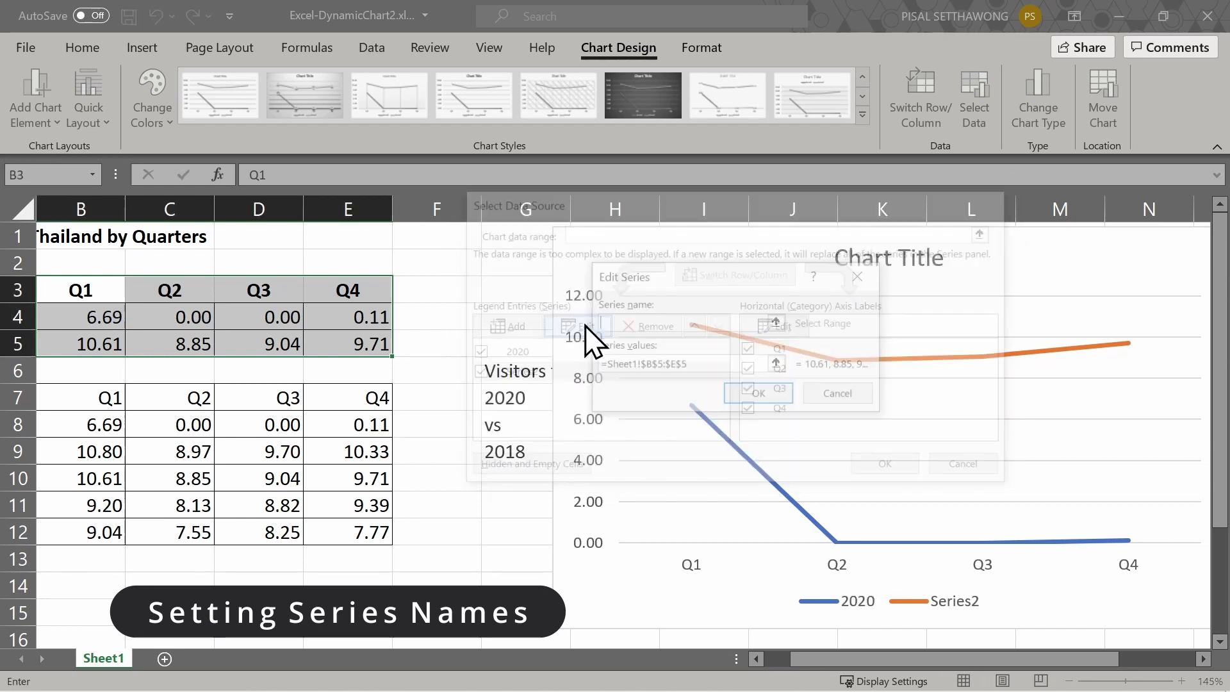
{"action": "left_click", "coordinate": [777, 322]}
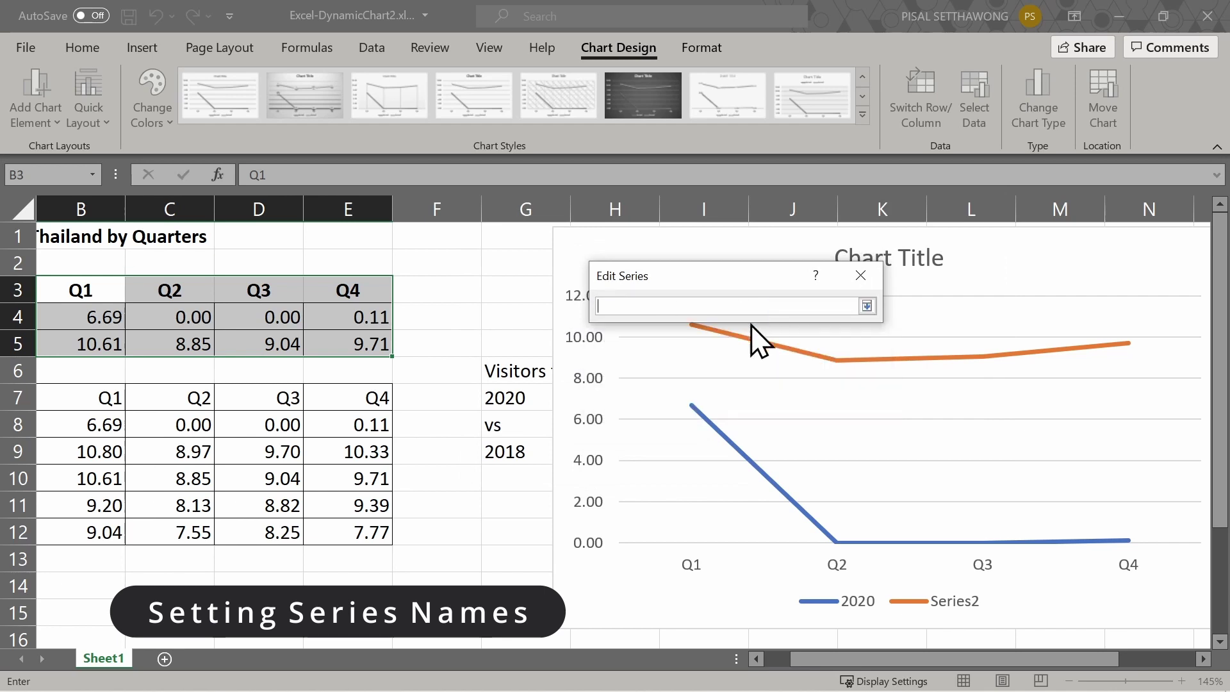
{"action": "left_click", "coordinate": [867, 307]}
{"action": "left_click", "coordinate": [775, 394]}
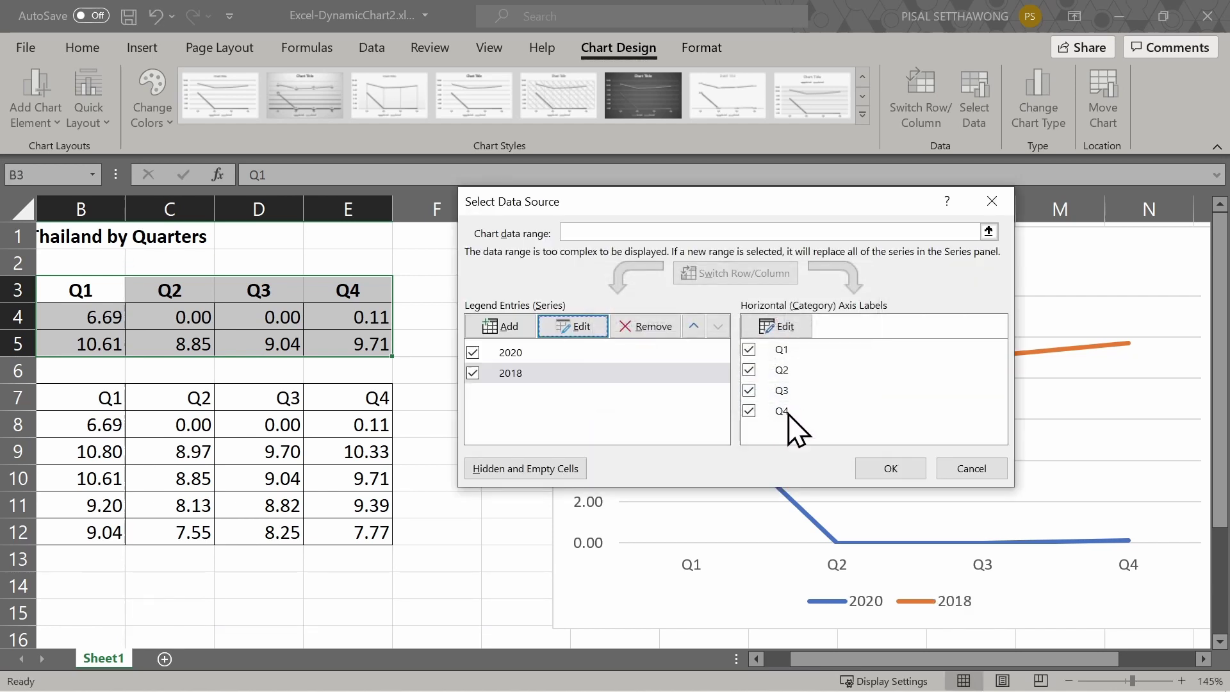
- Apply the series names and retitle the chart 'Visitors to Thailand by Quarters'
{"action": "left_click", "coordinate": [890, 469]}
{"action": "triple_click", "coordinate": [875, 258]}
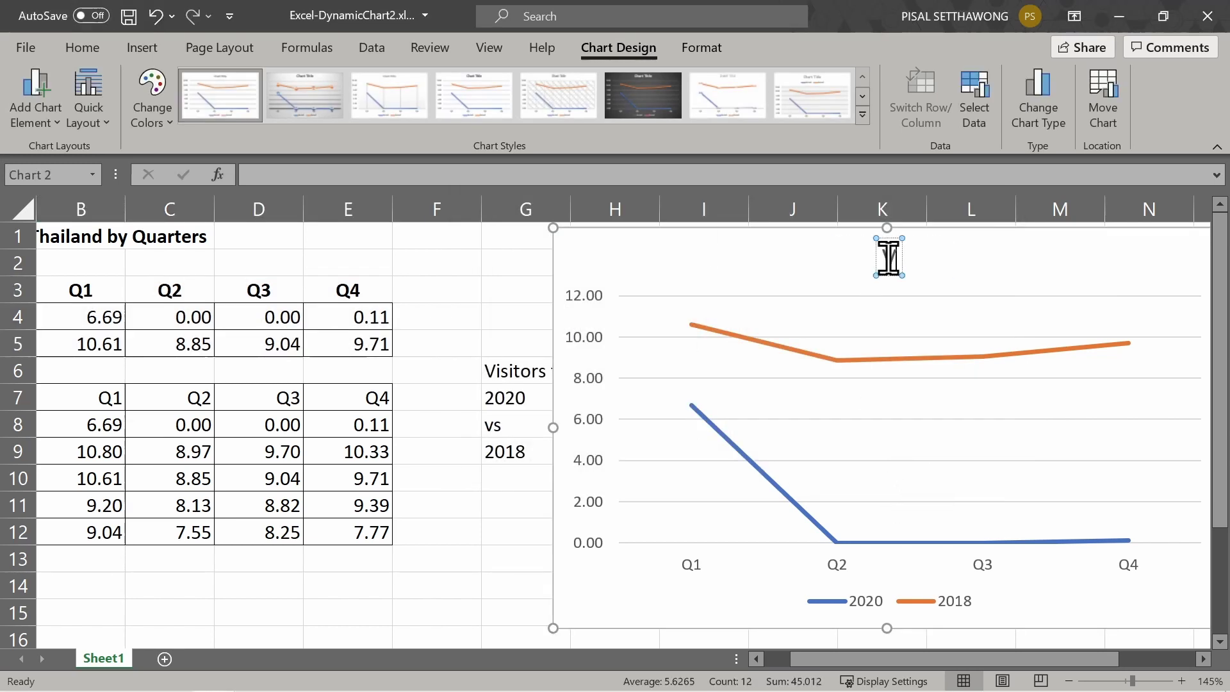
{"action": "type", "text": "Visitors to Thailand by Quarte"}
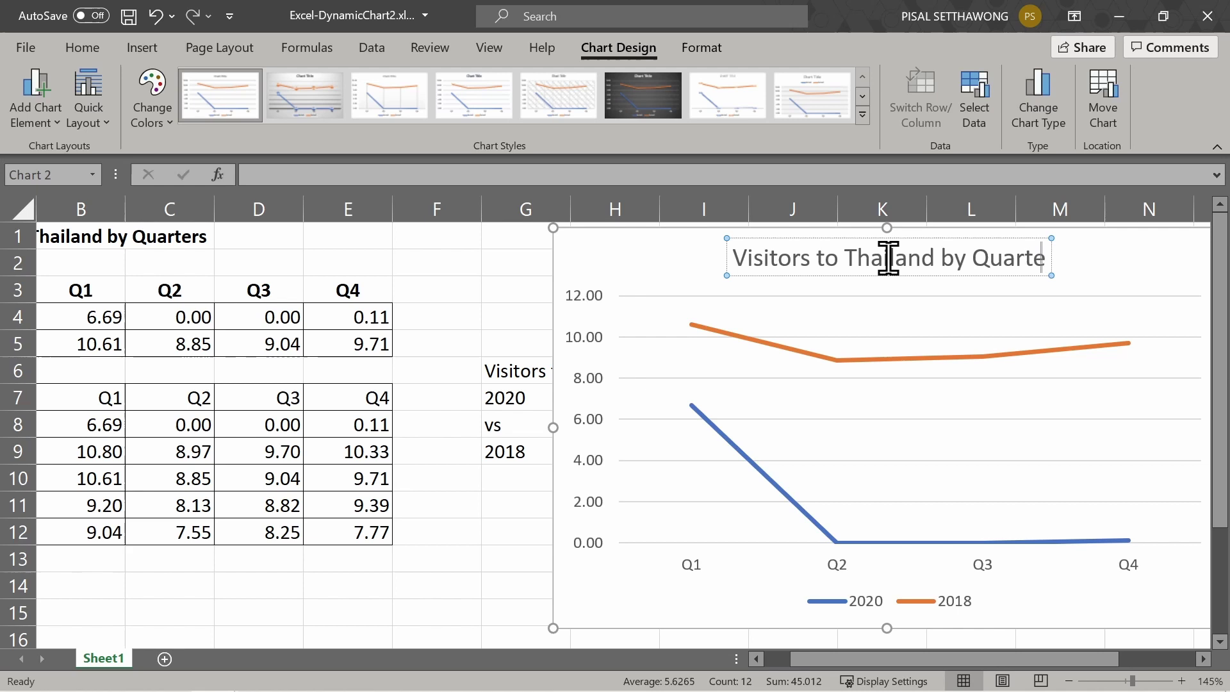
{"action": "type", "text": "rs"}
{"action": "left_click", "coordinate": [546, 453]}
- Try years in the G7 and G9 drop-downs, ending with 2020 in G7 and 2016 in G9
{"action": "left_click", "coordinate": [513, 494]}
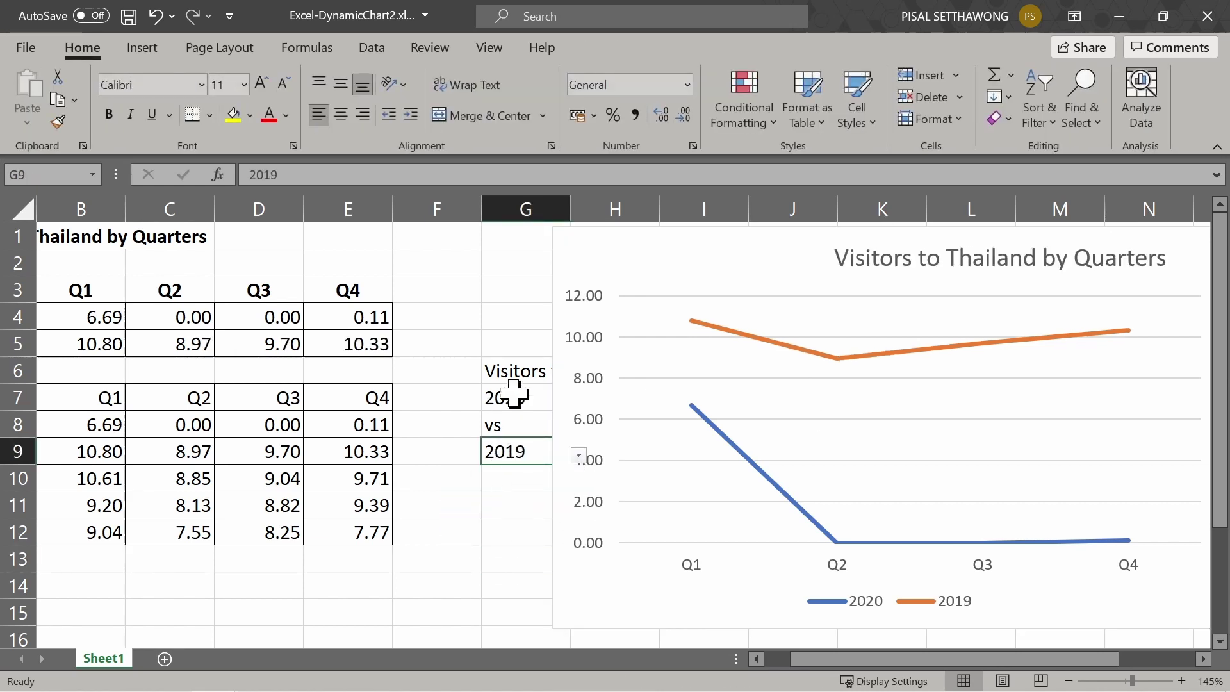
{"action": "left_click", "coordinate": [513, 397]}
{"action": "left_click", "coordinate": [579, 401]}
{"action": "left_click", "coordinate": [486, 475]}
{"action": "left_click", "coordinate": [579, 401]}
{"action": "left_click", "coordinate": [502, 497]}
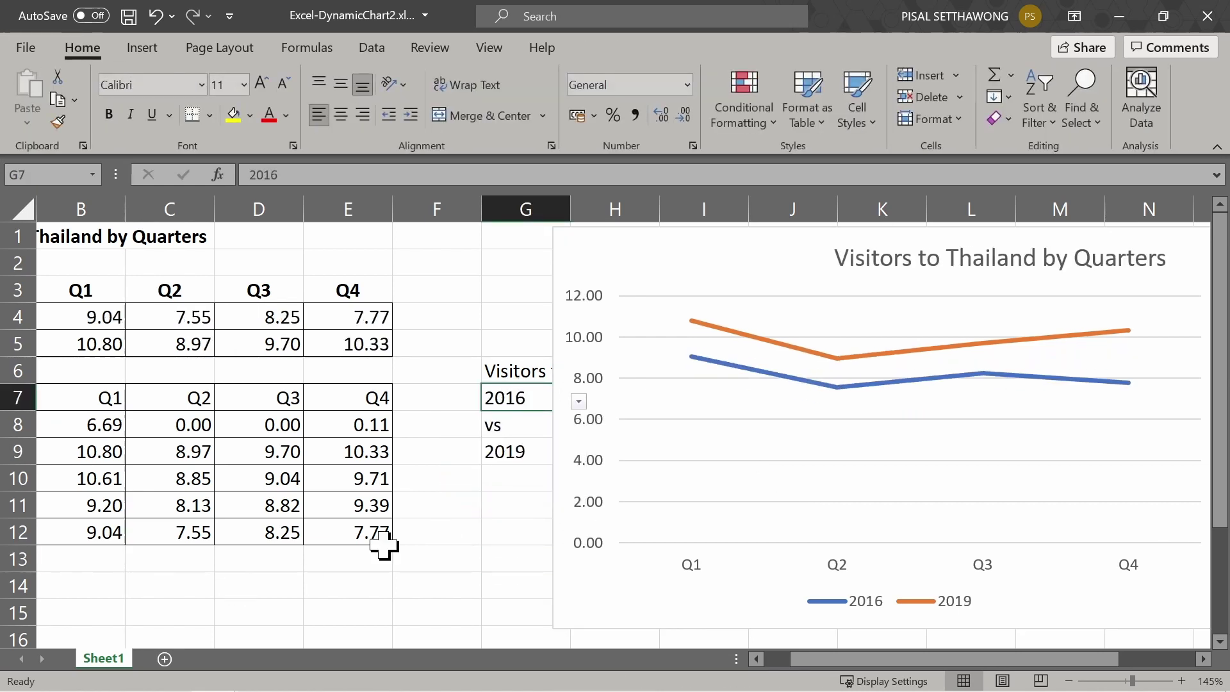
{"action": "left_click", "coordinate": [512, 452]}
{"action": "left_click", "coordinate": [578, 455]}
{"action": "left_click", "coordinate": [497, 552]}
{"action": "left_click", "coordinate": [513, 397]}
{"action": "left_click", "coordinate": [579, 401]}
{"action": "left_click", "coordinate": [487, 421]}
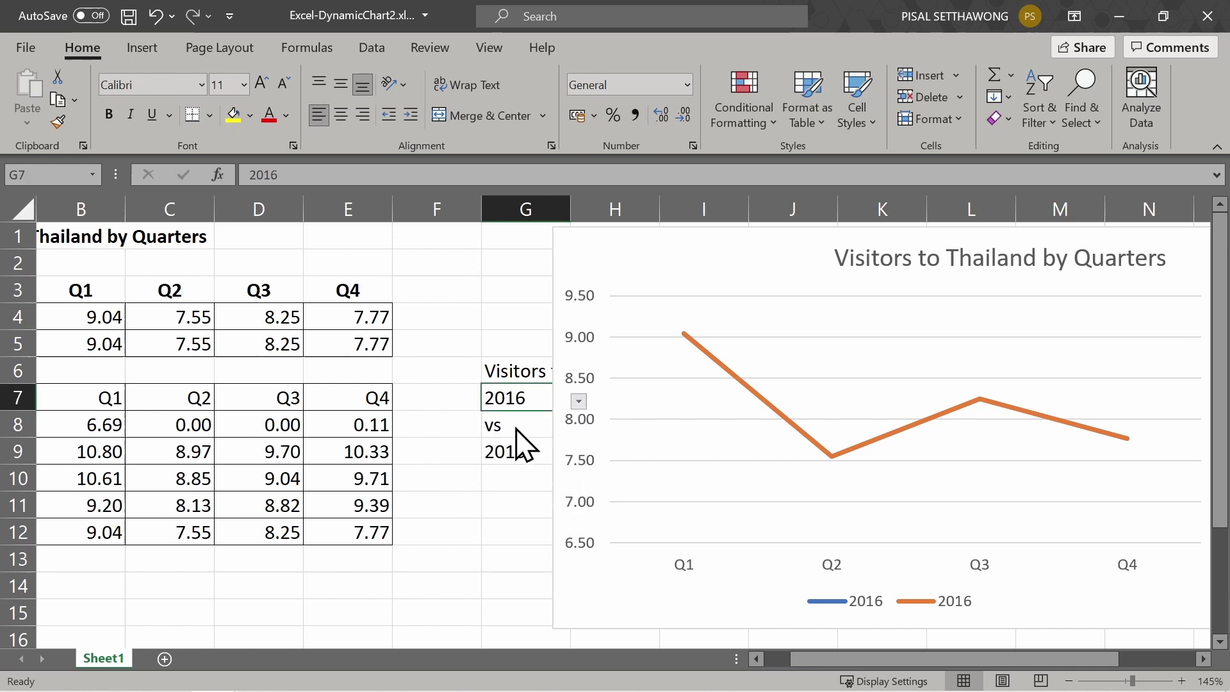
- Fix the chart's vertical axis maximum at 12 in Format Axis
{"action": "left_click", "coordinate": [590, 498]}
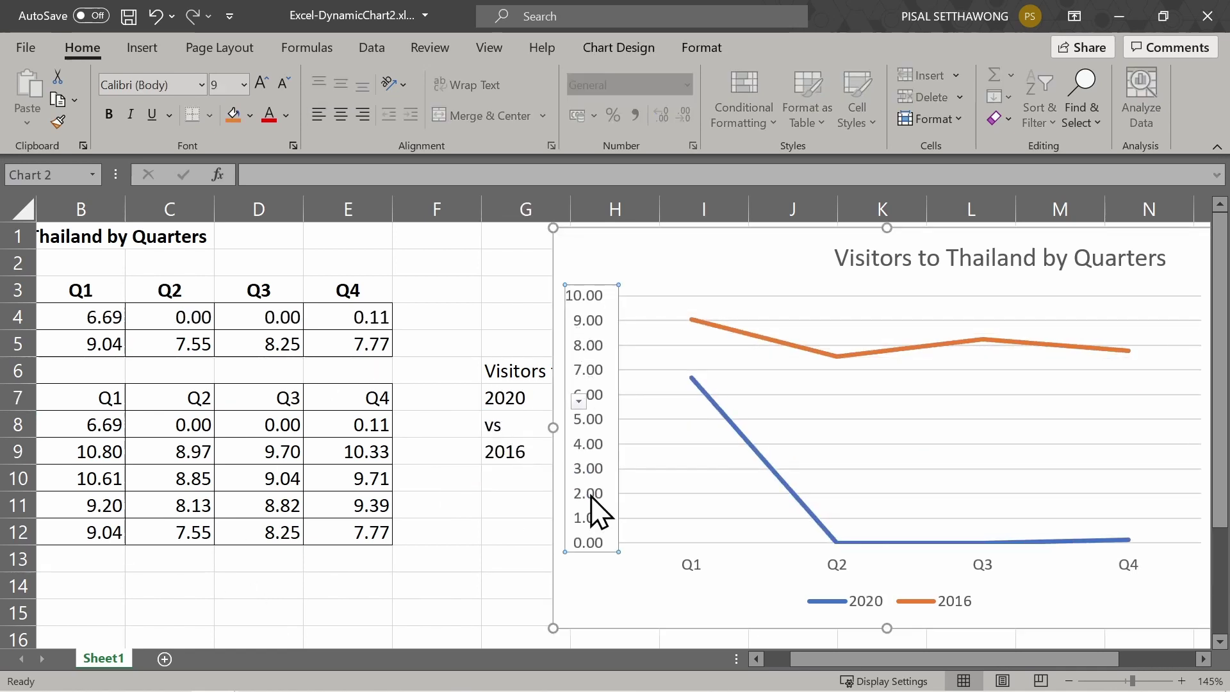
{"action": "right_click", "coordinate": [590, 500]}
{"action": "left_click", "coordinate": [626, 481]}
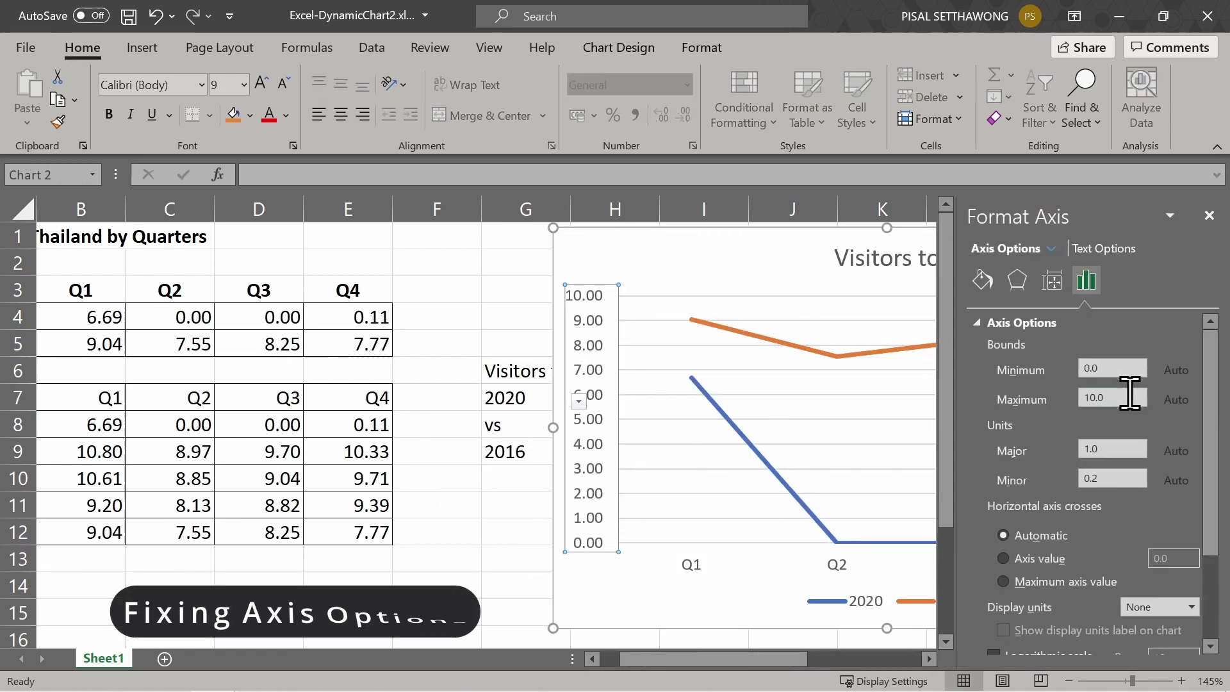
{"action": "double_click", "coordinate": [1096, 398]}
{"action": "type", "text": "12"}
{"action": "key", "text": "Return"}
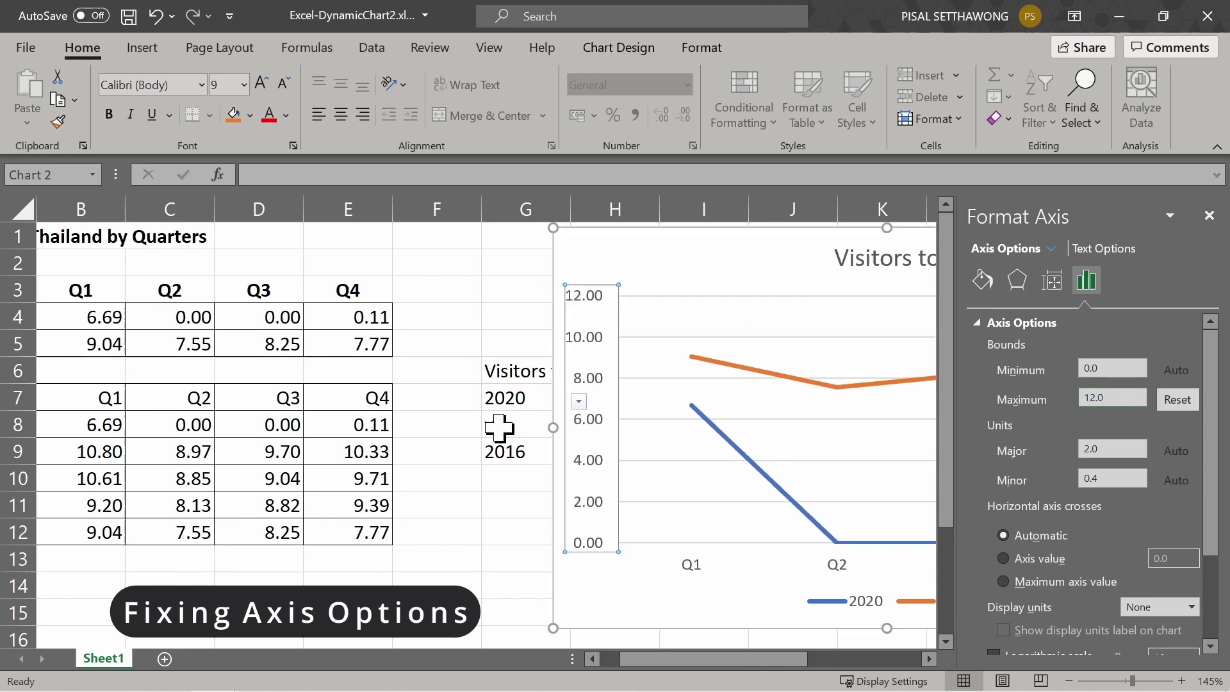
- Pick 2019 in the G9 drop-down and 2017 in G7
{"action": "left_click", "coordinate": [494, 512]}
{"action": "left_click", "coordinate": [516, 451]}
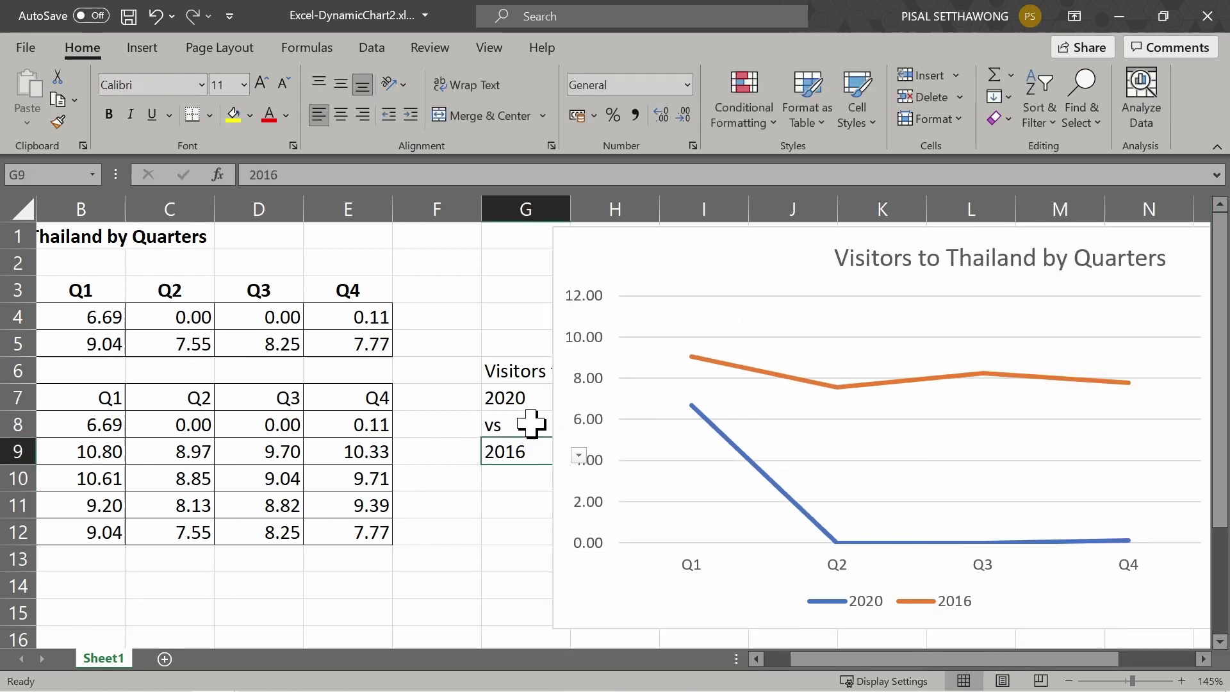
{"action": "left_click", "coordinate": [579, 452]}
{"action": "left_click", "coordinate": [503, 475]}
{"action": "left_click", "coordinate": [513, 398]}
{"action": "left_click", "coordinate": [579, 402]}
{"action": "left_click", "coordinate": [497, 474]}
{"action": "left_click", "coordinate": [579, 401]}
{"action": "left_click", "coordinate": [487, 480]}
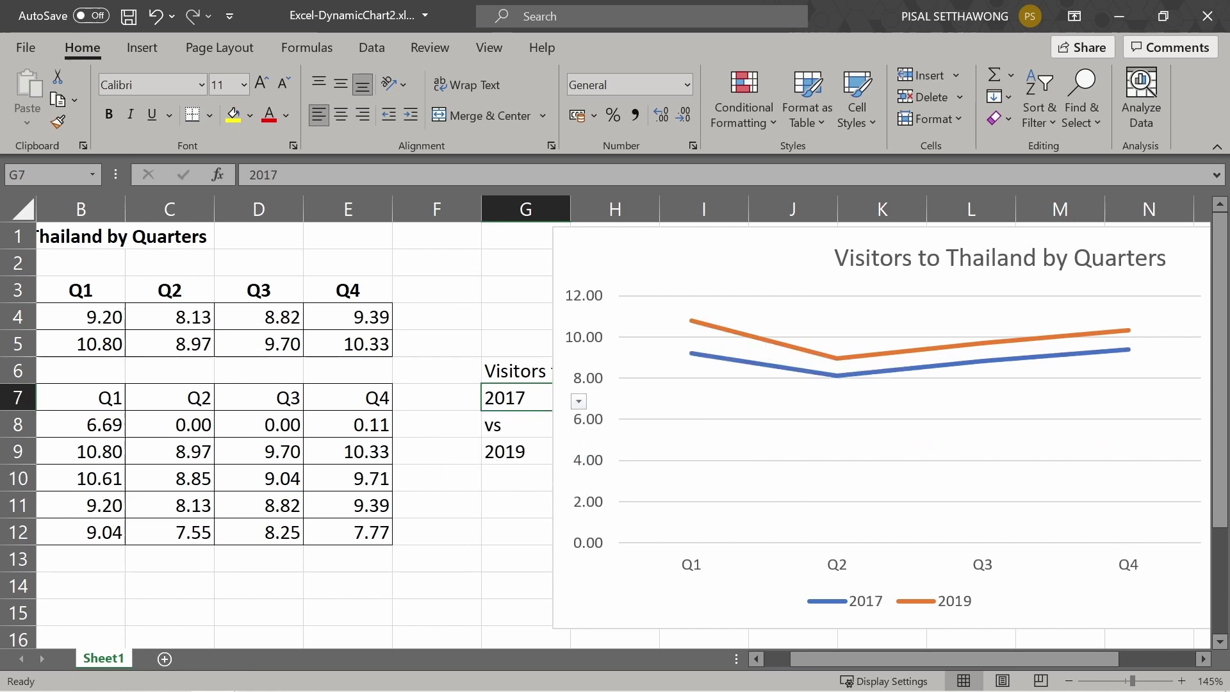
- Add the primary vertical axis title 'in Millions' to the chart
{"action": "right_click", "coordinate": [602, 454]}
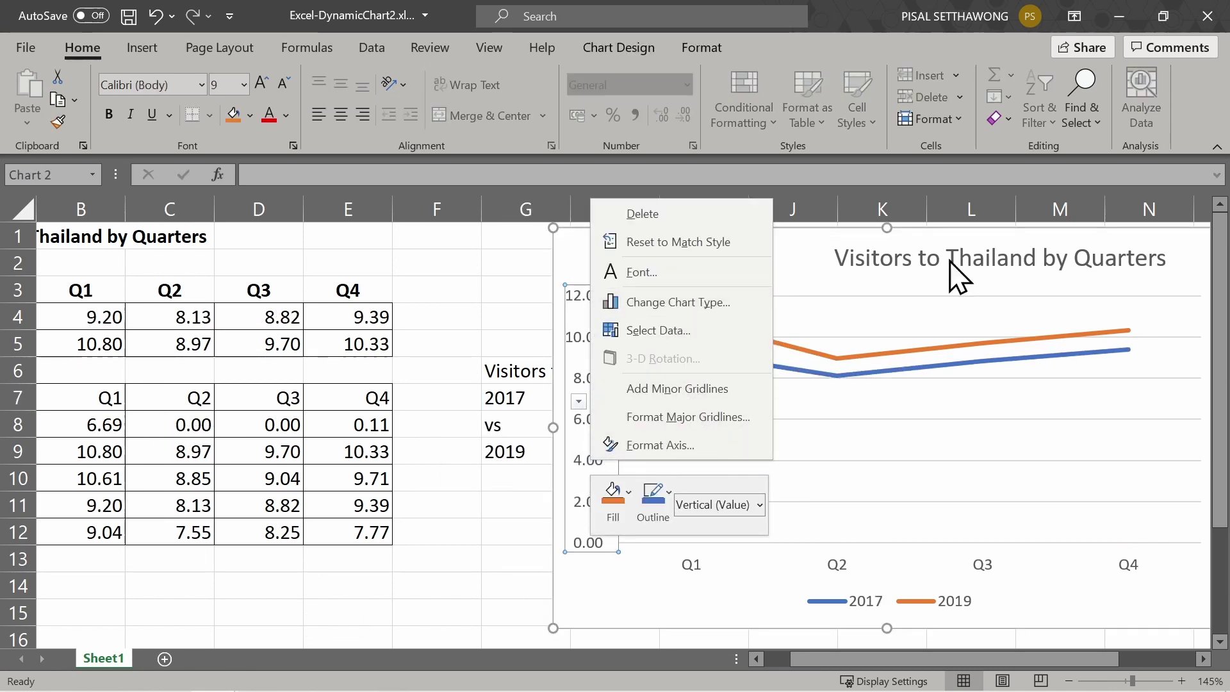
{"action": "double_click", "coordinate": [987, 237]}
{"action": "left_click", "coordinate": [35, 96]}
{"action": "left_click", "coordinate": [237, 236]}
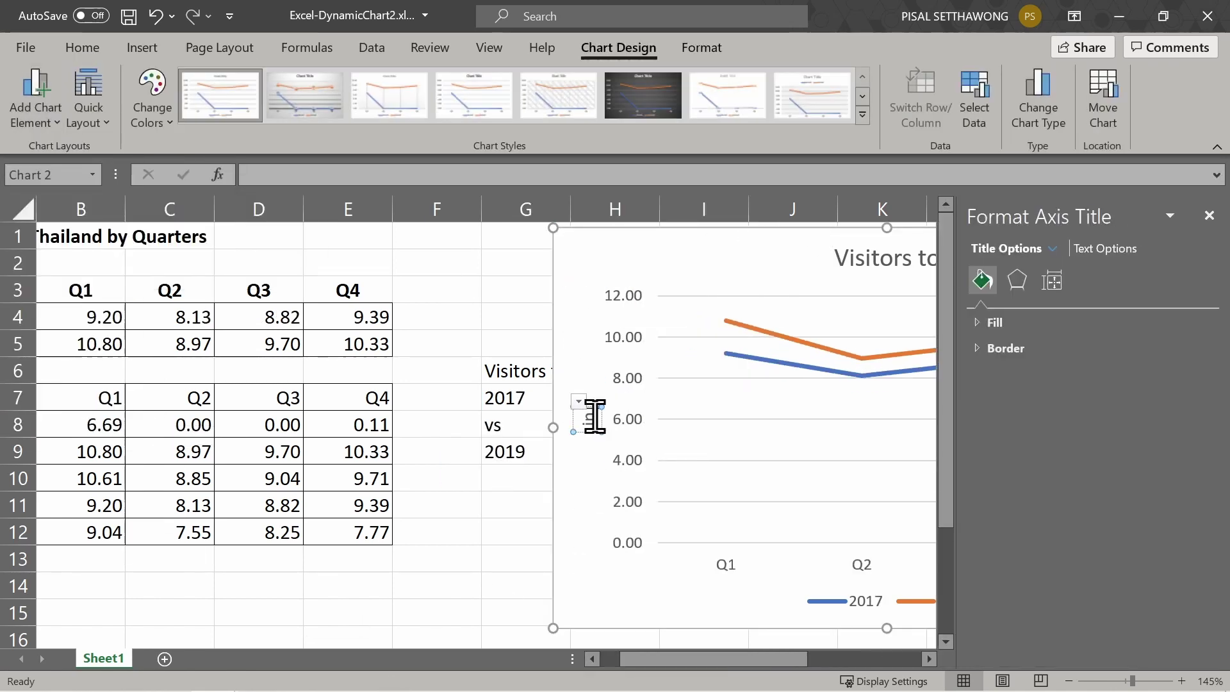
{"action": "type", "text": "in Millions"}
{"action": "left_click", "coordinate": [1209, 215]}
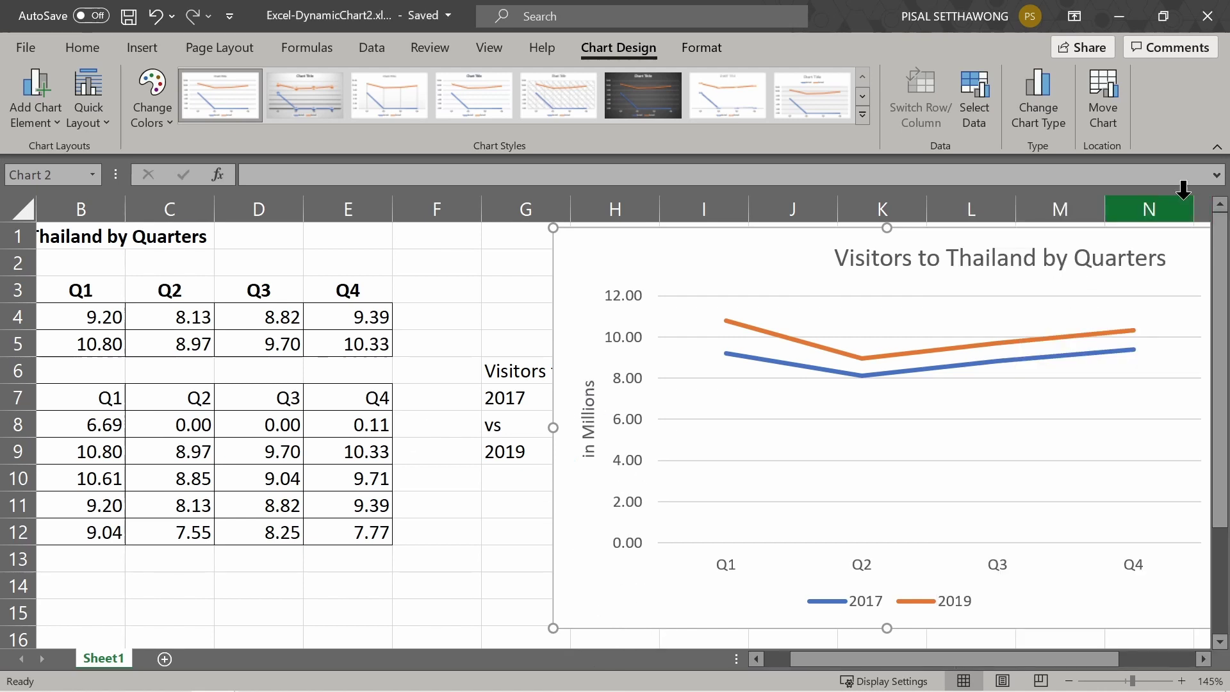
- Resize and shift the chart, and center its title, so the year cells stay visible
{"action": "left_click_drag", "start_coordinate": [553, 427], "coordinate": [593, 428]}
{"action": "left_click", "coordinate": [1204, 277]}
{"action": "left_click_drag", "start_coordinate": [1202, 276], "coordinate": [1046, 275]}
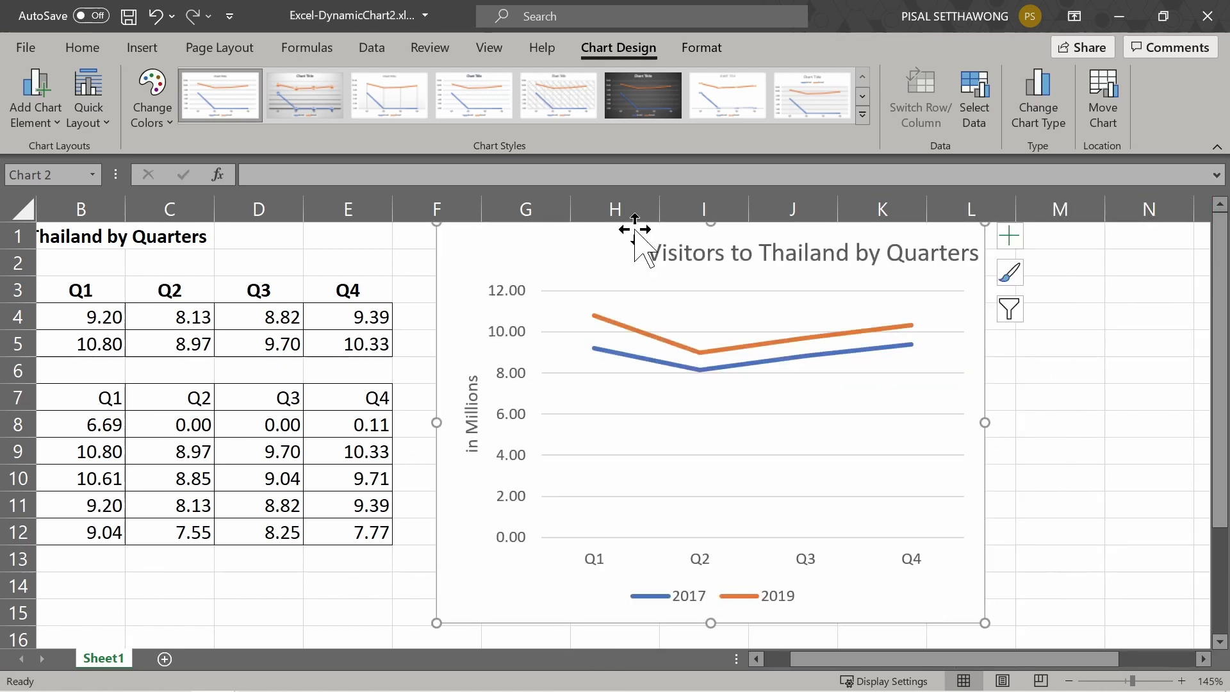
{"action": "left_click", "coordinate": [788, 245]}
{"action": "left_click_drag", "start_coordinate": [788, 245], "coordinate": [636, 230]}
{"action": "left_click_drag", "start_coordinate": [1065, 423], "coordinate": [993, 419]}
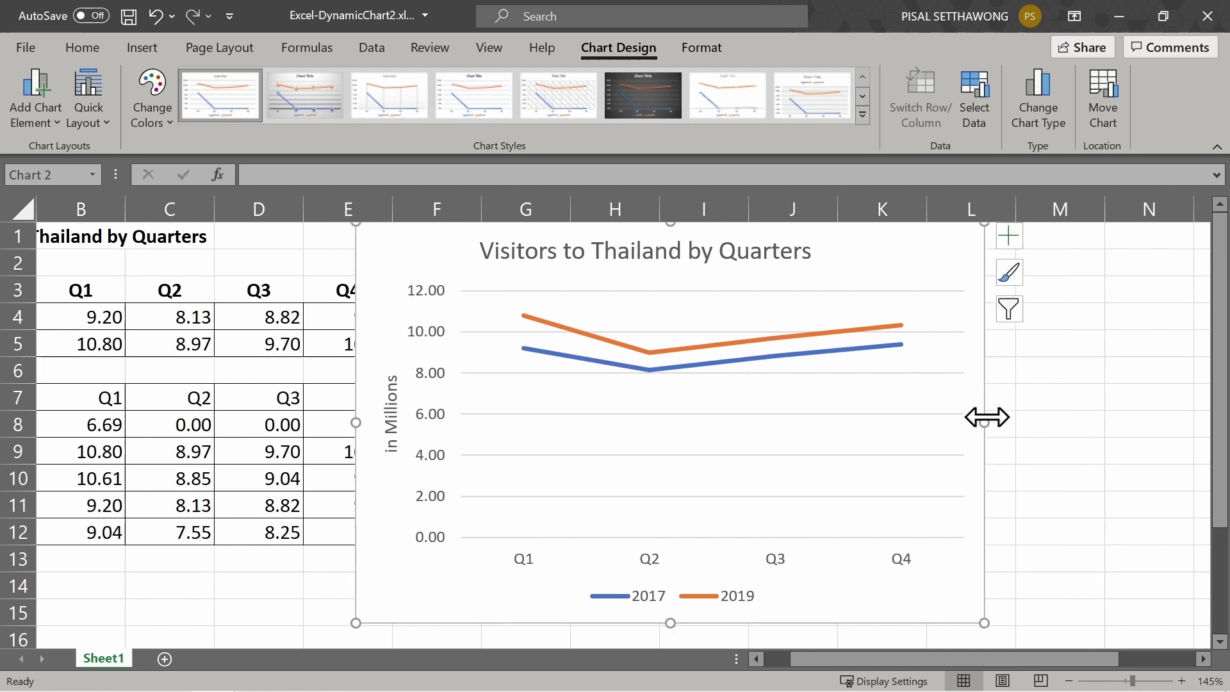